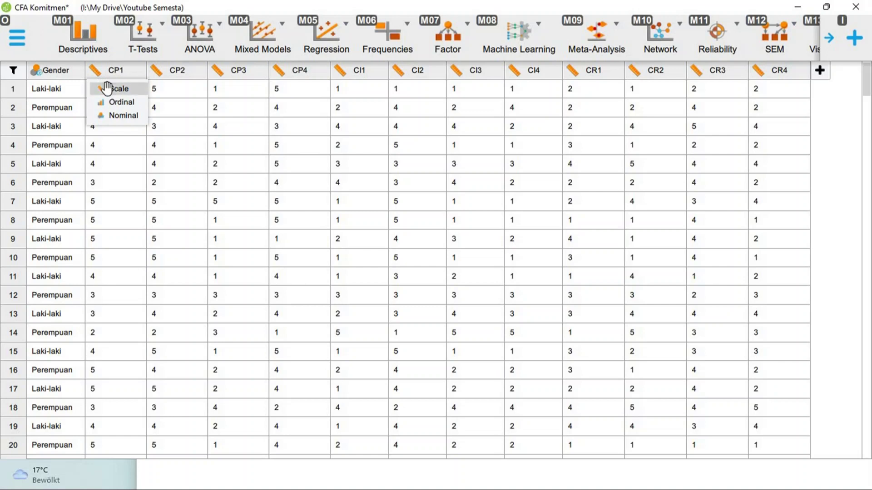
Step: Set the measurement level of CP1 to Scale and start a Confirmatory Factor Analysis
click(118, 88)
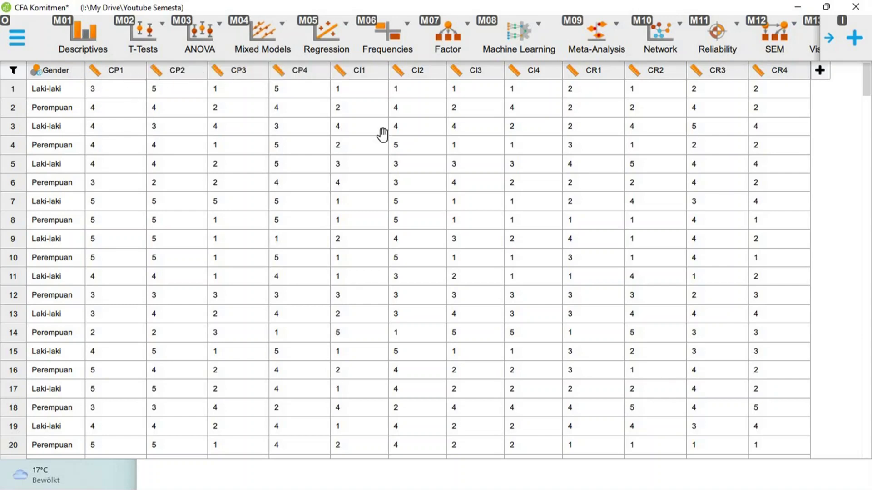
click(448, 45)
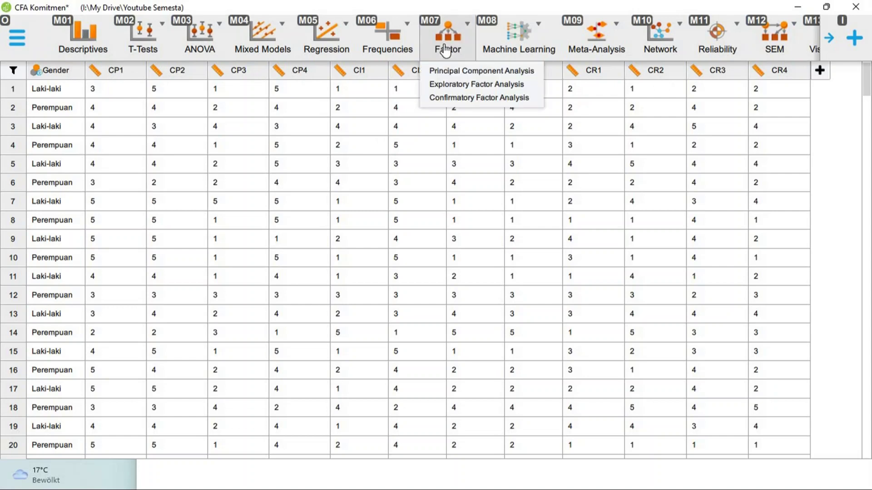
click(468, 101)
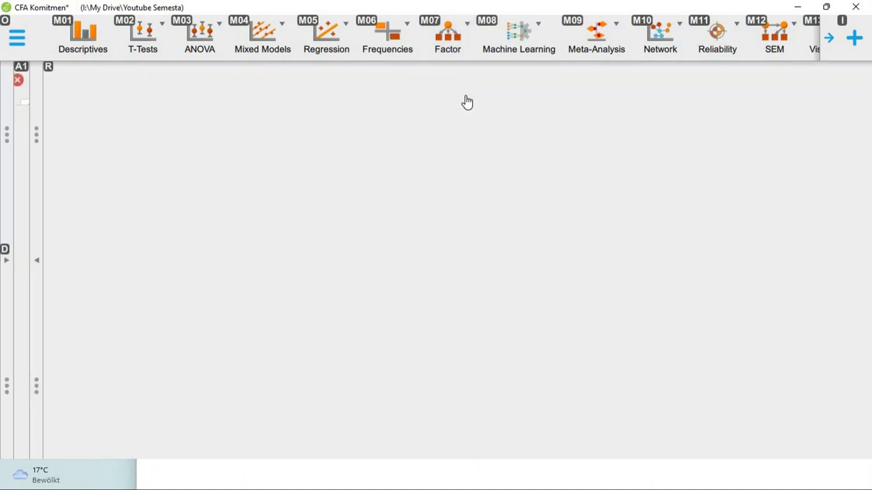
Step: Assign the variables CP1 through CP4 to Factor 1
click(121, 126)
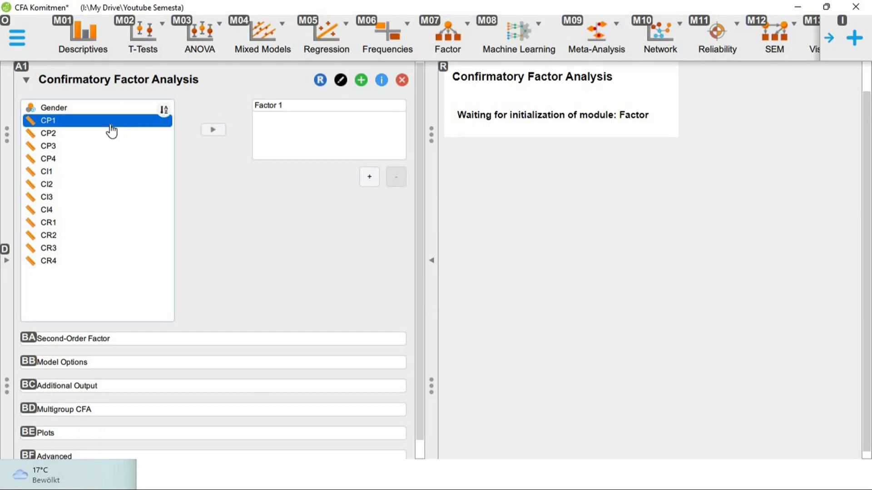
key(Down)
key(Down)
key(Down)
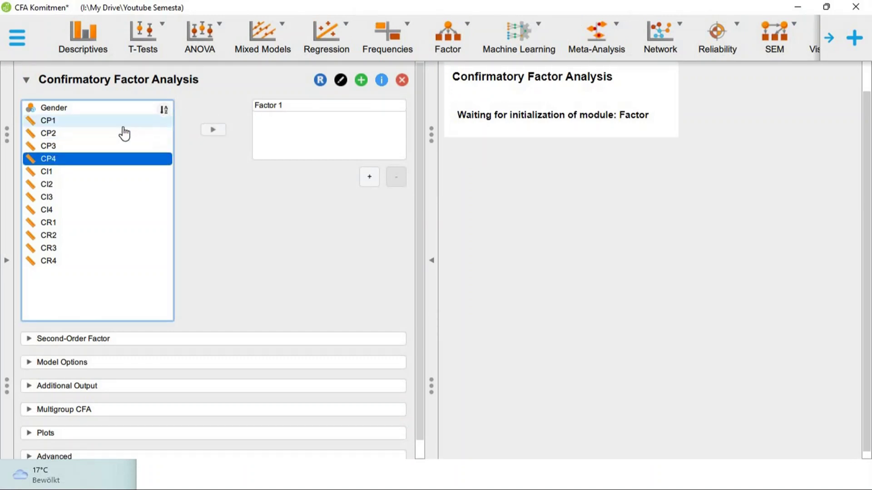
key(Up)
key(Up)
key(Up)
key(shift+Down)
key(shift+Down)
key(shift+Down)
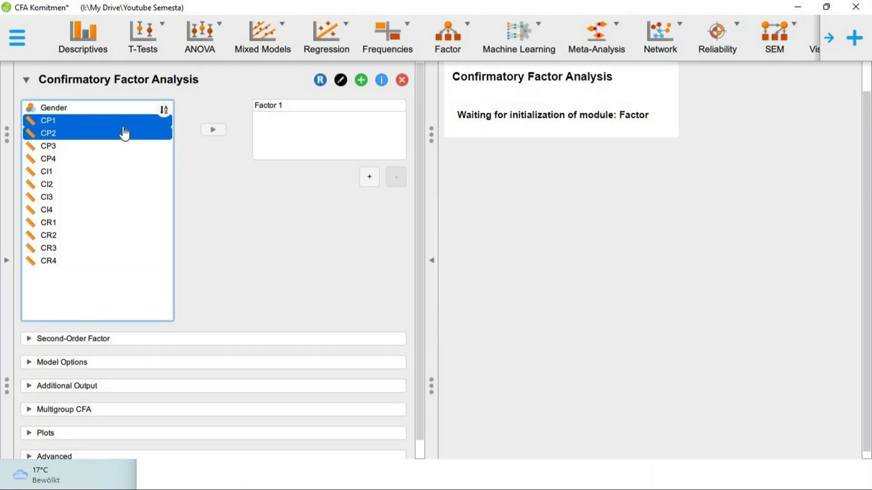
click(217, 131)
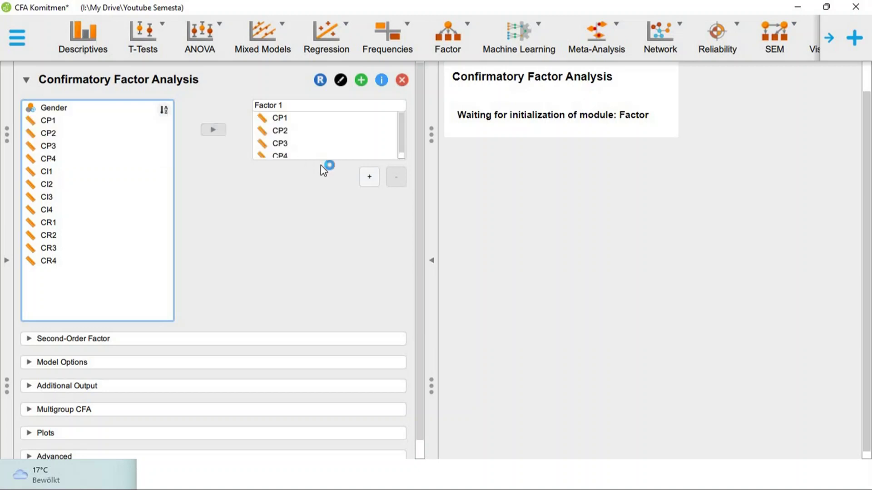
Step: Add a second factor and assign CI1 through CI4 to it
click(369, 177)
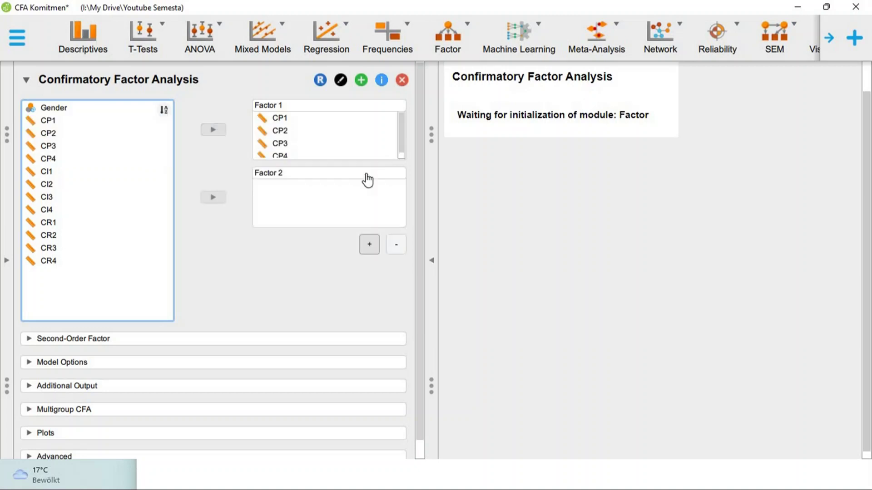
click(86, 173)
key(shift+Down)
key(shift+Down)
key(shift+Down)
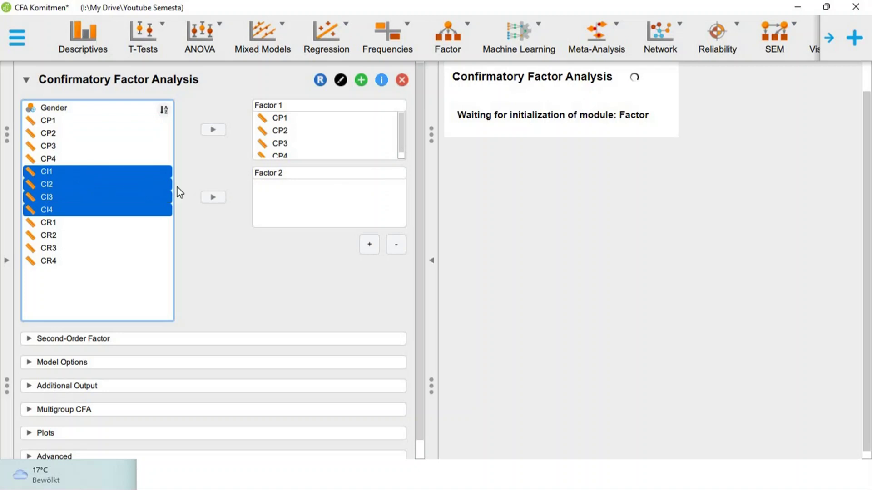
click(222, 197)
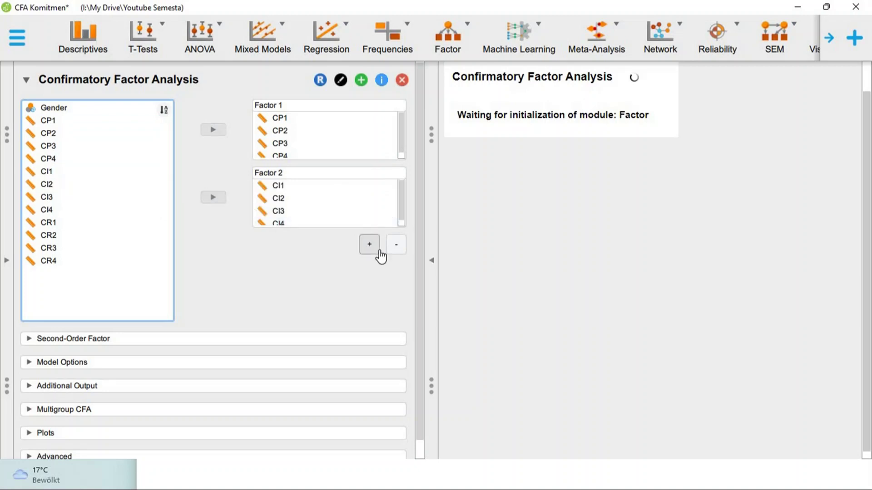
Step: Add a third factor and assign CR1 through CR4 to it
click(369, 248)
click(133, 229)
key(shift+Down)
key(shift+Down)
key(shift+Down)
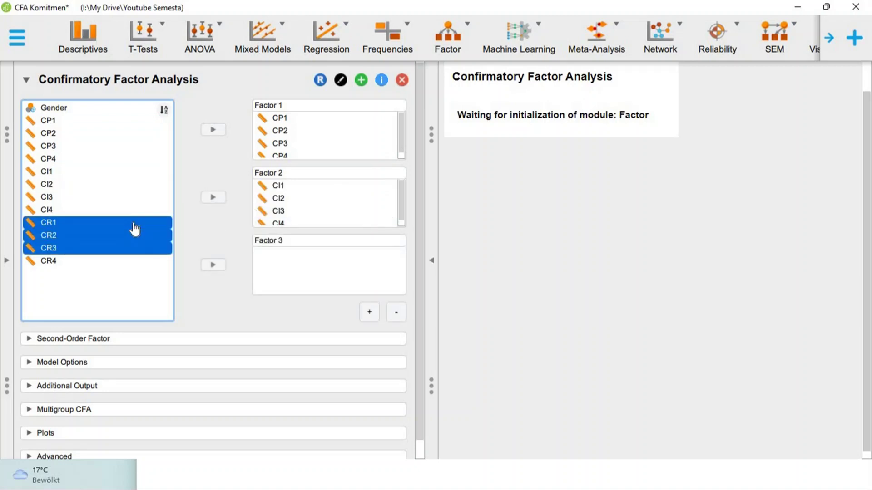
click(211, 266)
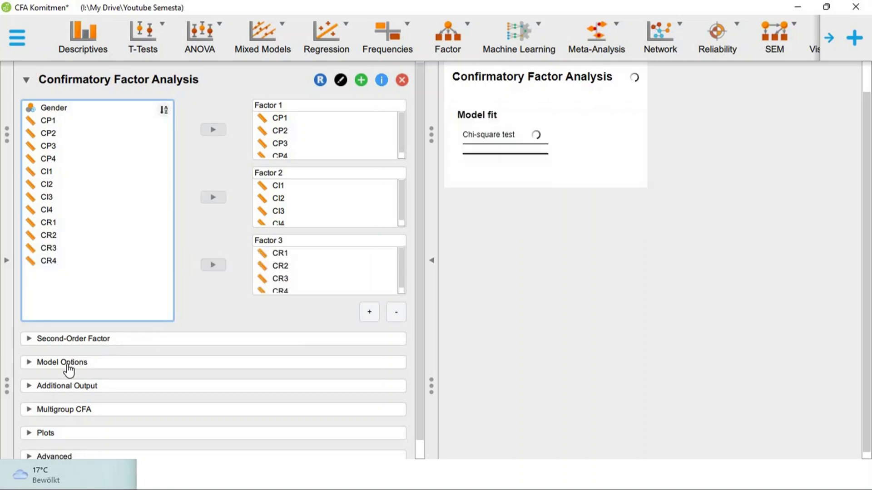
Step: Include additional fit measures in the analysis output
scroll(69, 370, down, 1)
click(53, 369)
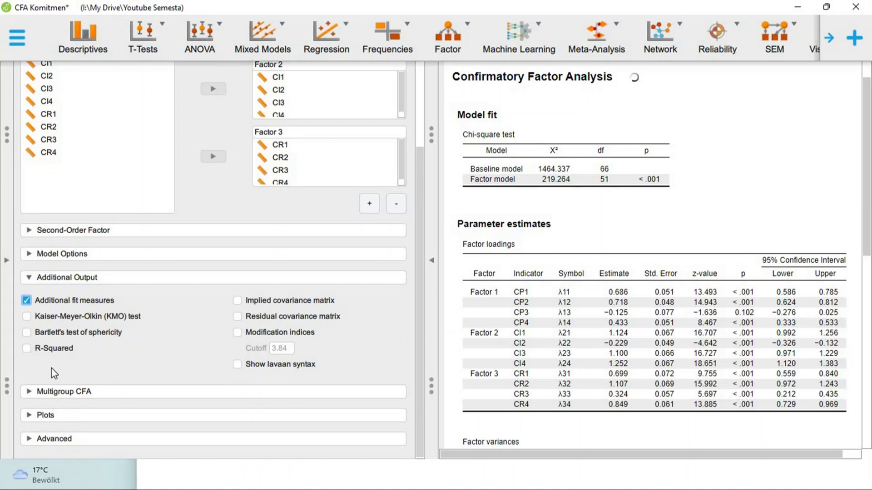
click(39, 279)
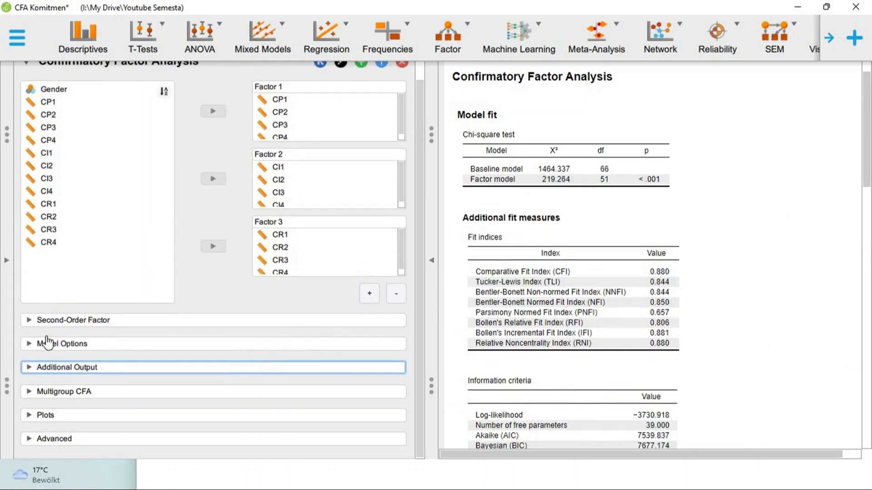
Step: Request a model plot that shows standardized parameter estimates
click(42, 416)
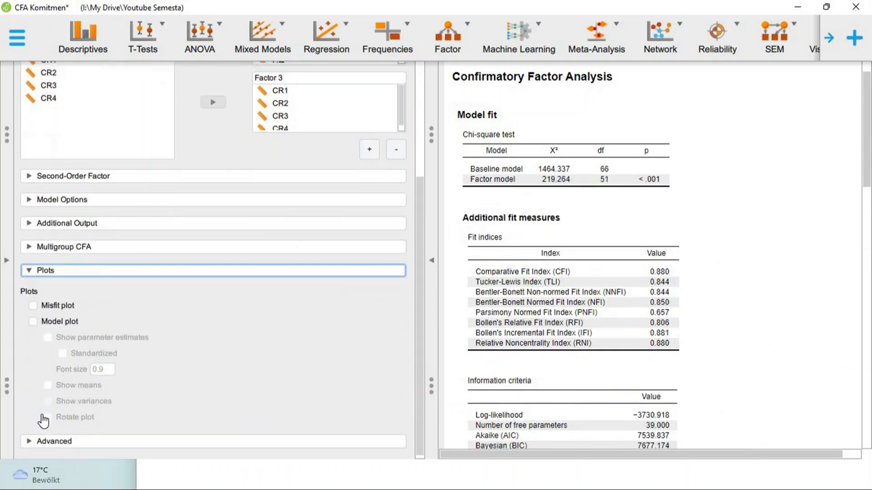
click(53, 322)
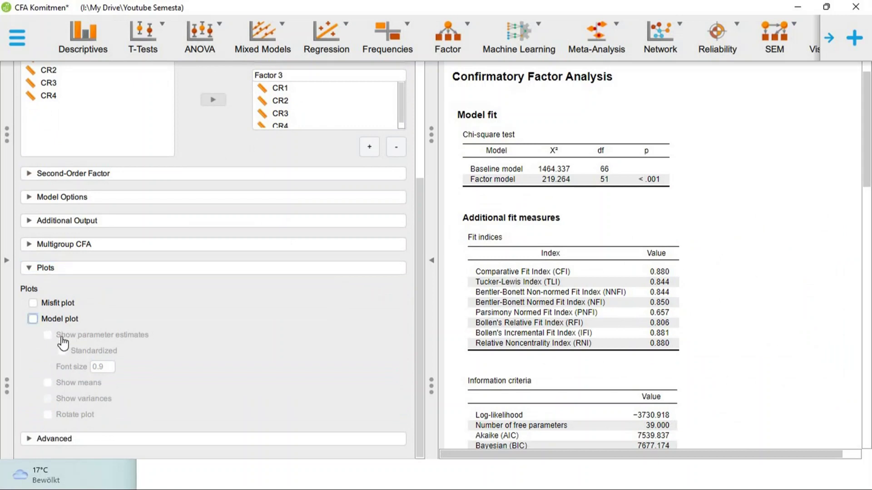
click(55, 336)
click(64, 352)
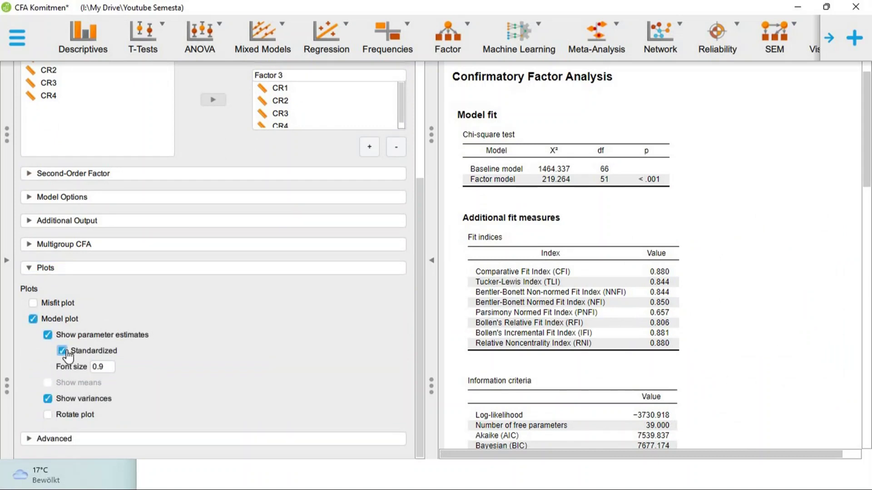
Step: Set the standardization to All in the advanced analysis options
click(55, 439)
scroll(224, 350, down, 6)
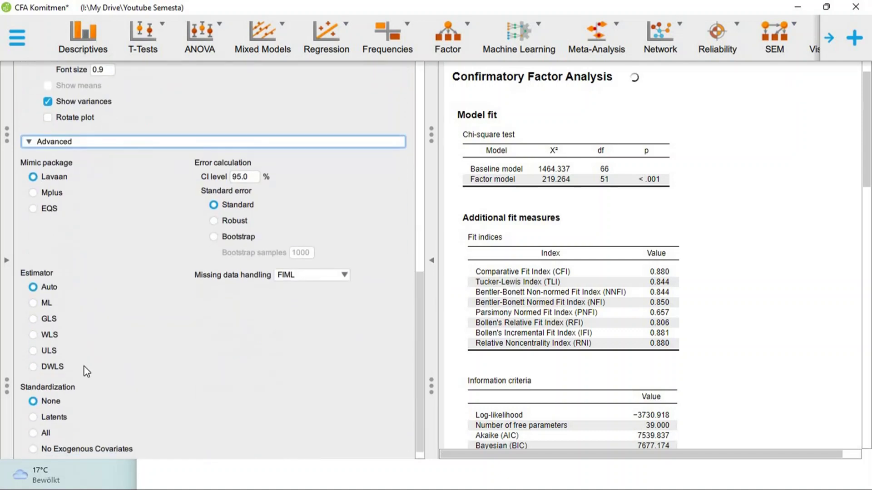
click(41, 424)
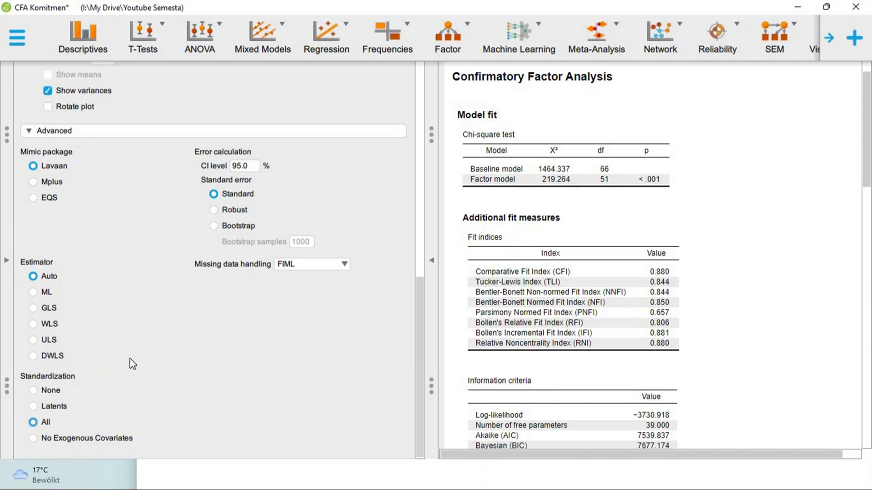
Step: Check the fit measures and standardized loadings, and remove CP3 from Factor 1, CI2 from Factor 2 and CR3 from Factor 3
scroll(595, 242, down, 3)
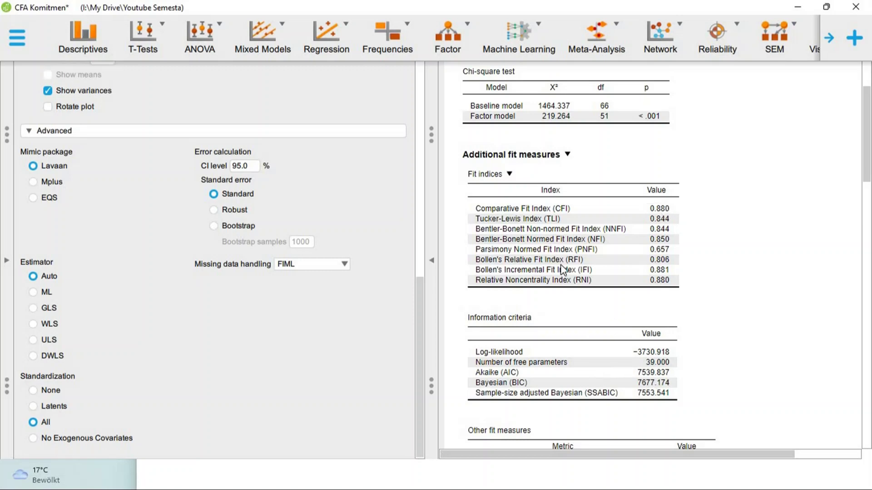
scroll(562, 270, down, 5)
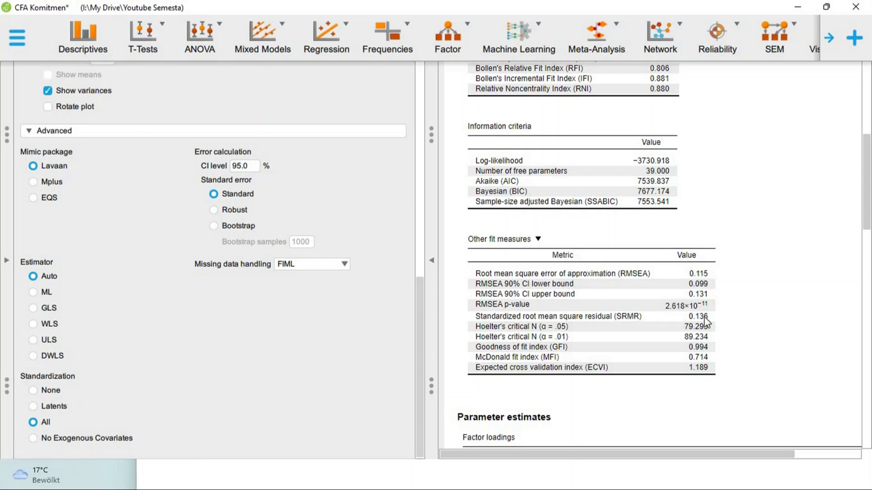
scroll(705, 320, down, 5)
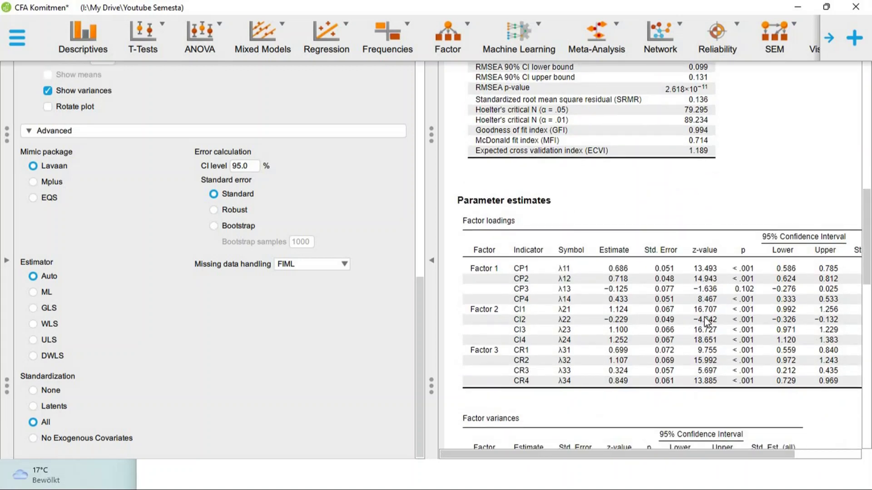
scroll(705, 320, right, 3)
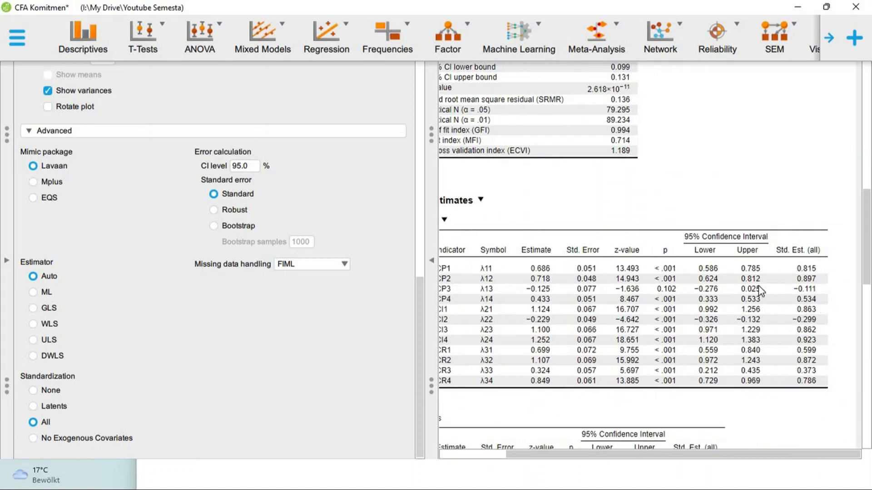
scroll(757, 285, left, 1)
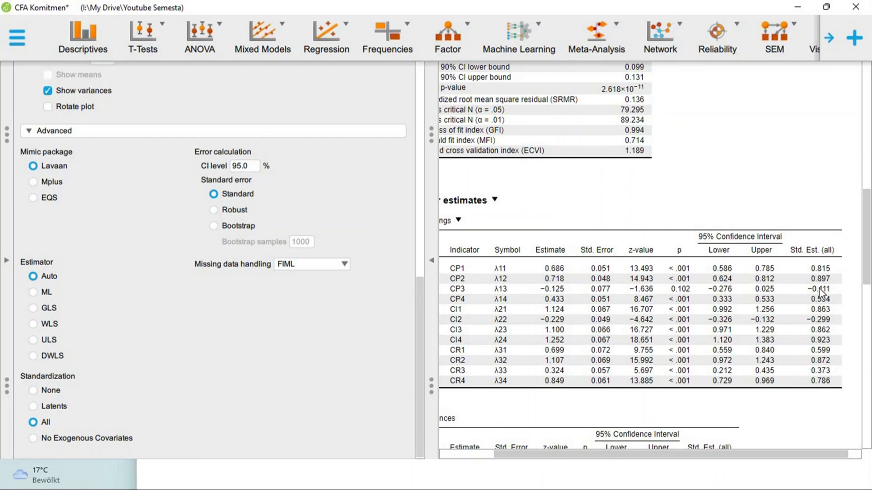
scroll(370, 166, up, 10)
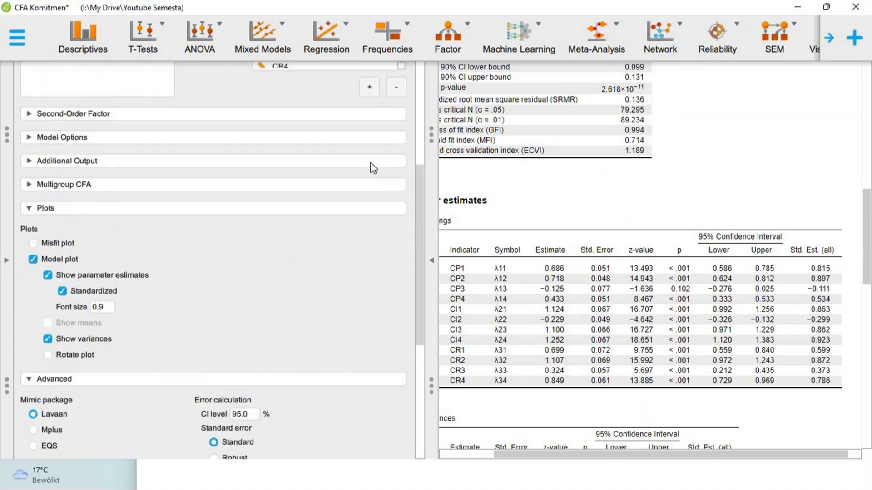
click(322, 144)
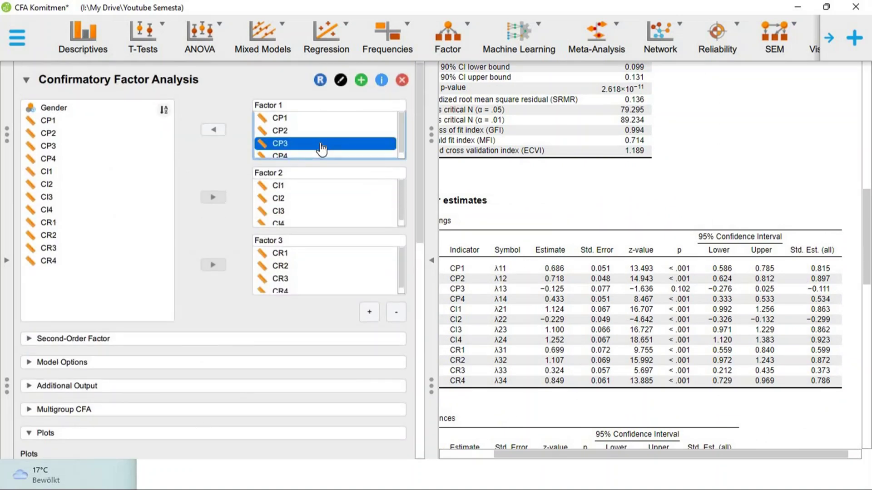
click(222, 132)
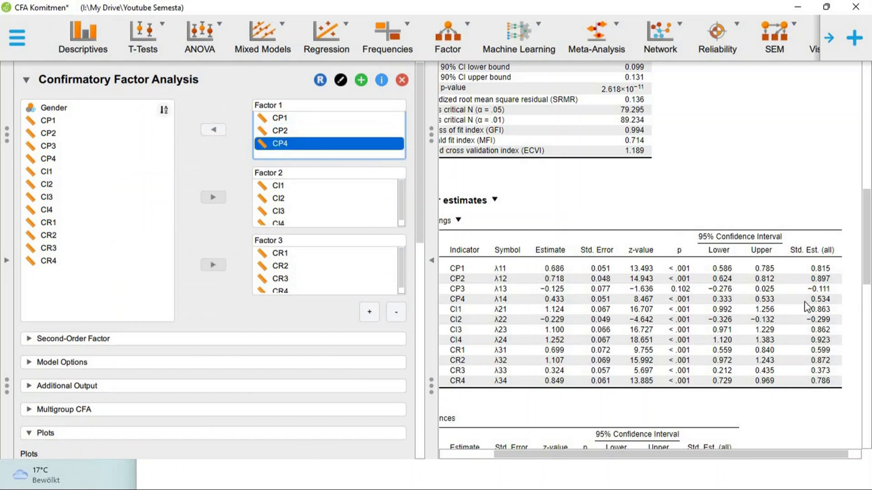
click(298, 202)
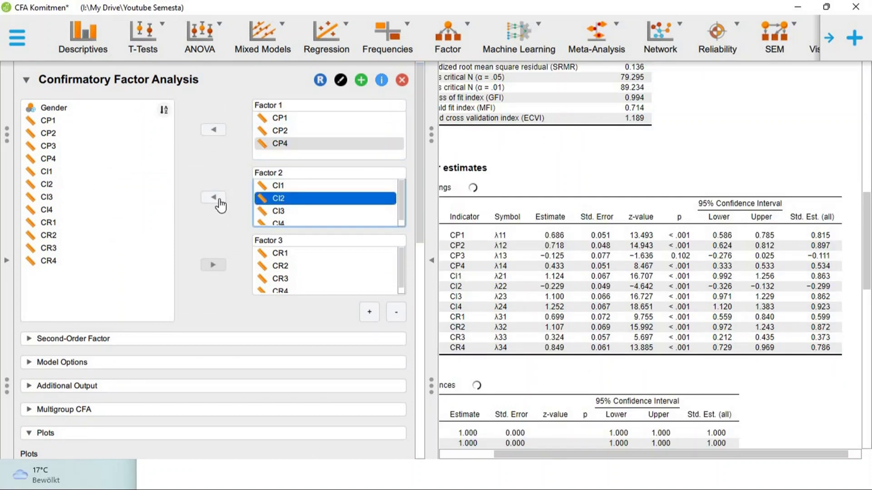
click(214, 199)
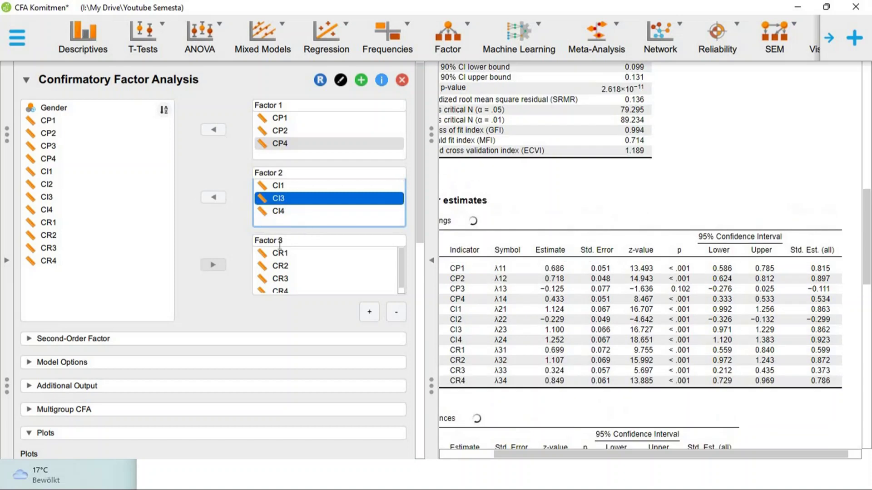
double_click(281, 278)
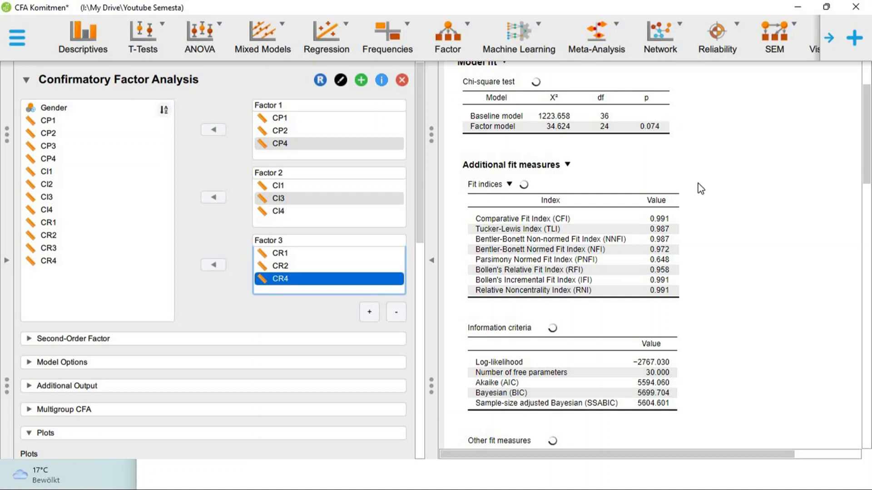
Step: Examine the fit indices, information criteria and other fit measures of the reduced model
scroll(699, 189, down, 1)
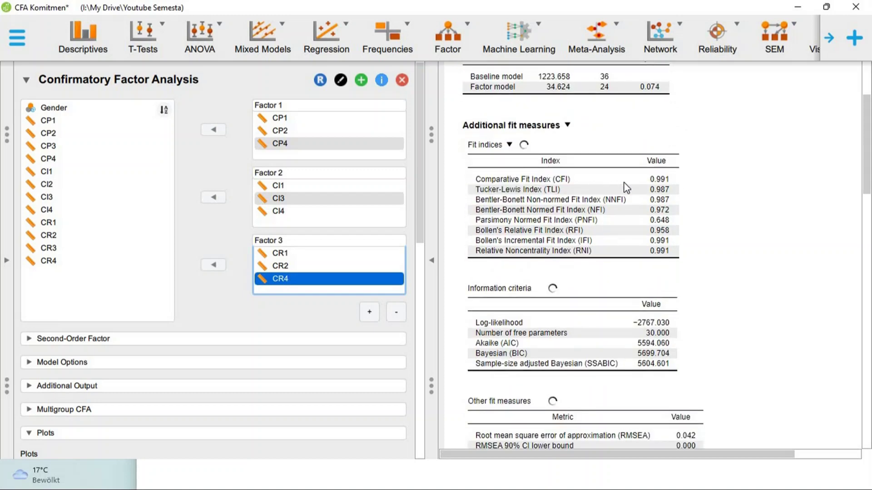
scroll(663, 187, down, 3)
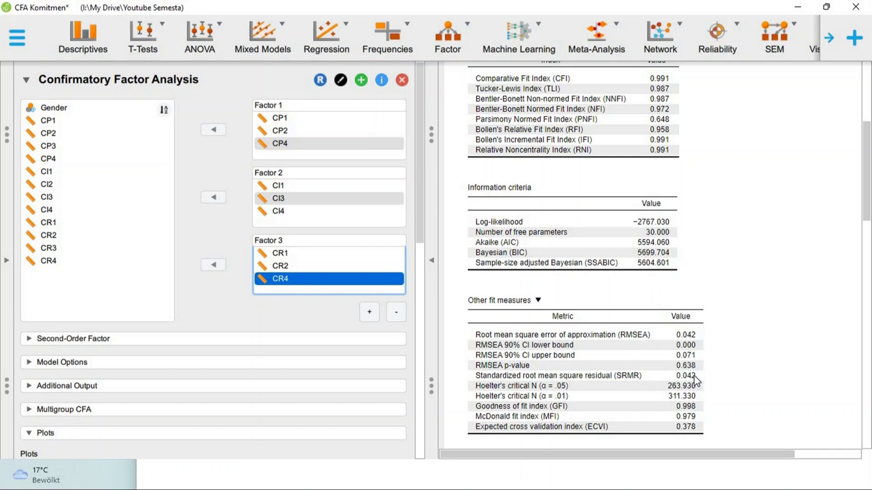
scroll(695, 380, up, 2)
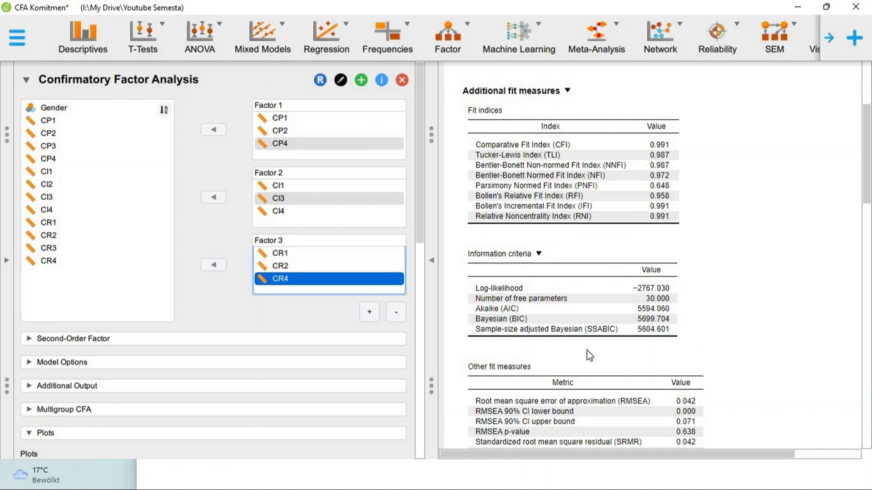
Step: Set Gender as the grouping variable of the multigroup CFA and check the configural model's chi-square test and fit measures
scroll(316, 334, down, 4)
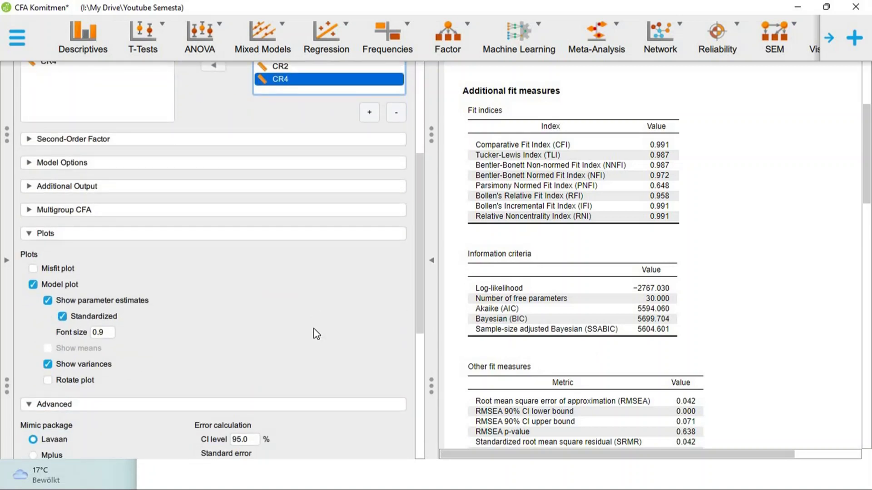
click(171, 212)
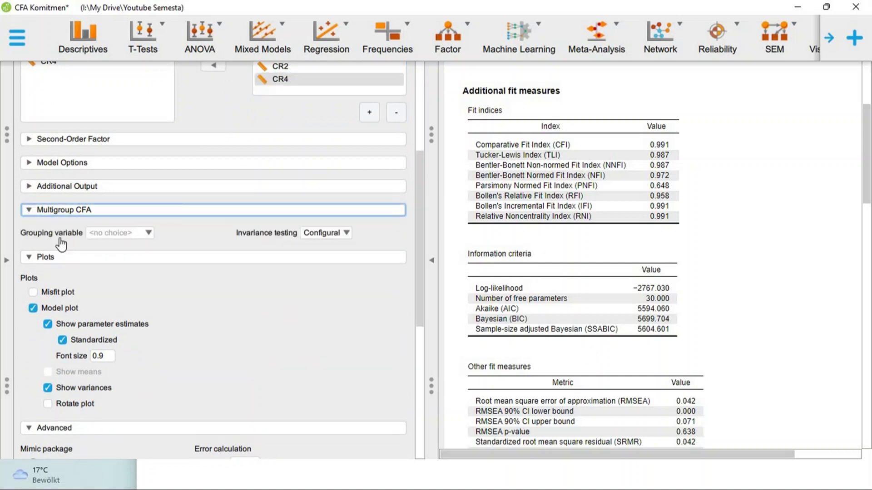
click(125, 236)
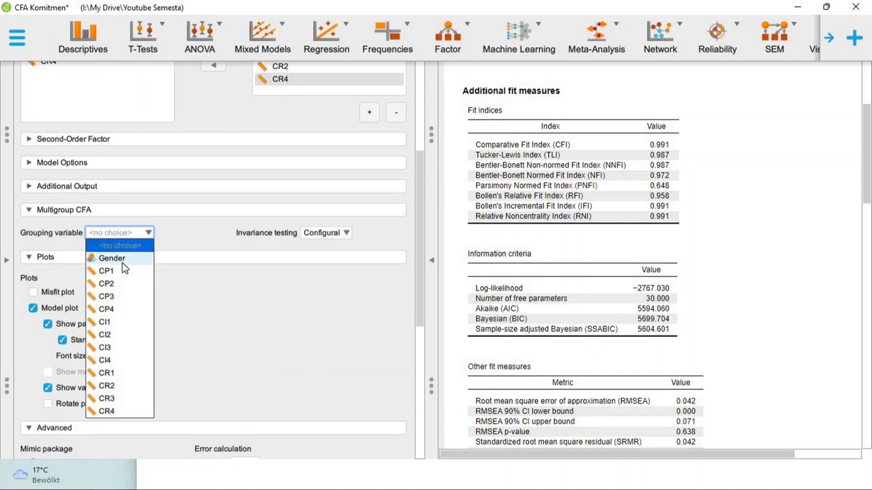
click(122, 263)
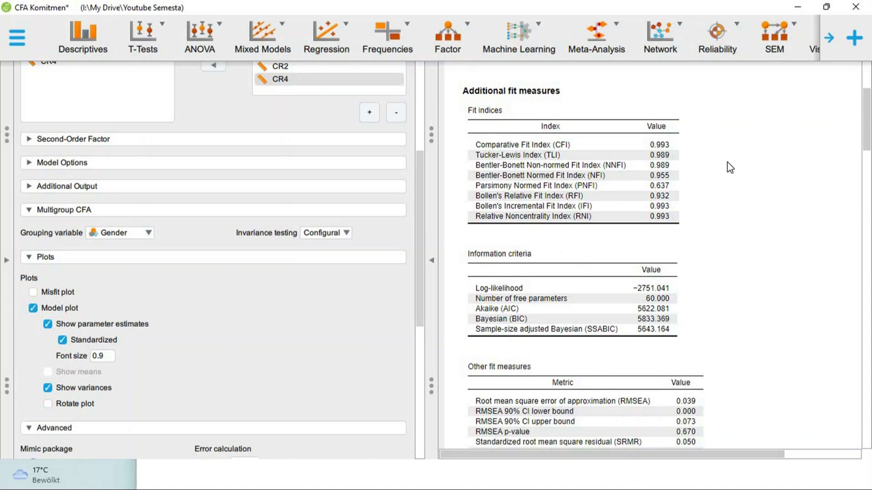
scroll(730, 168, up, 1)
scroll(730, 168, up, 1)
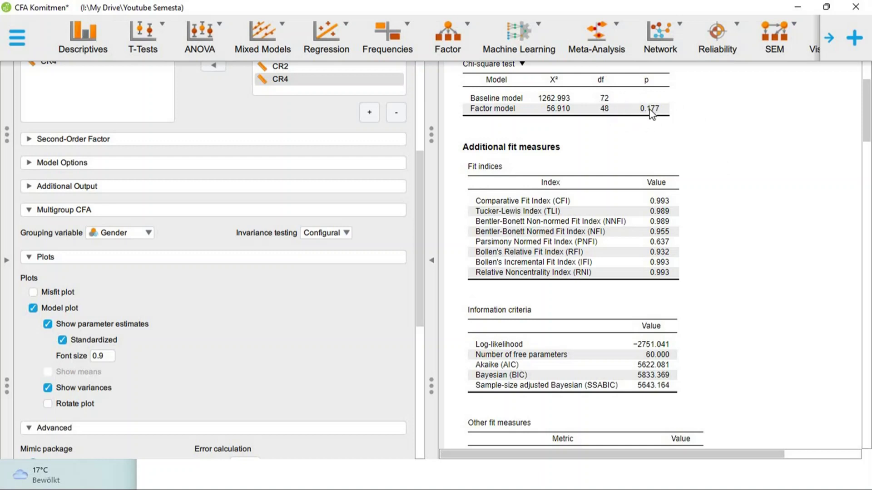
scroll(649, 109, down, 3)
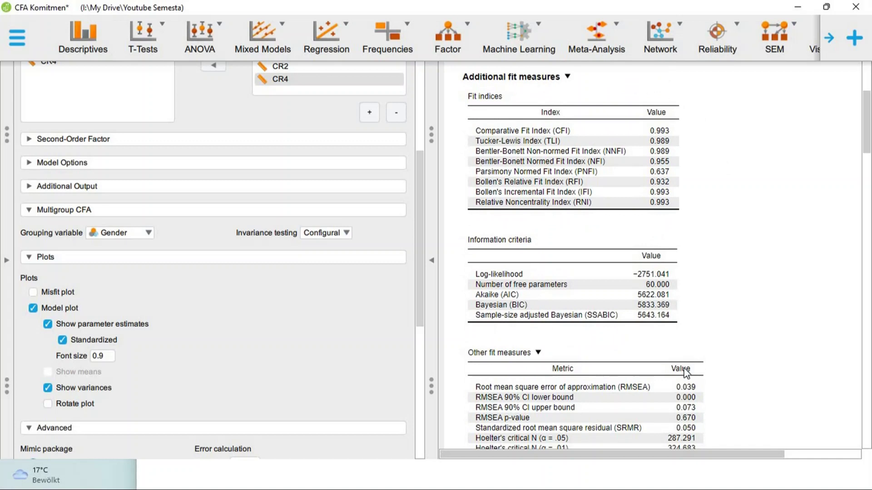
scroll(687, 373, down, 1)
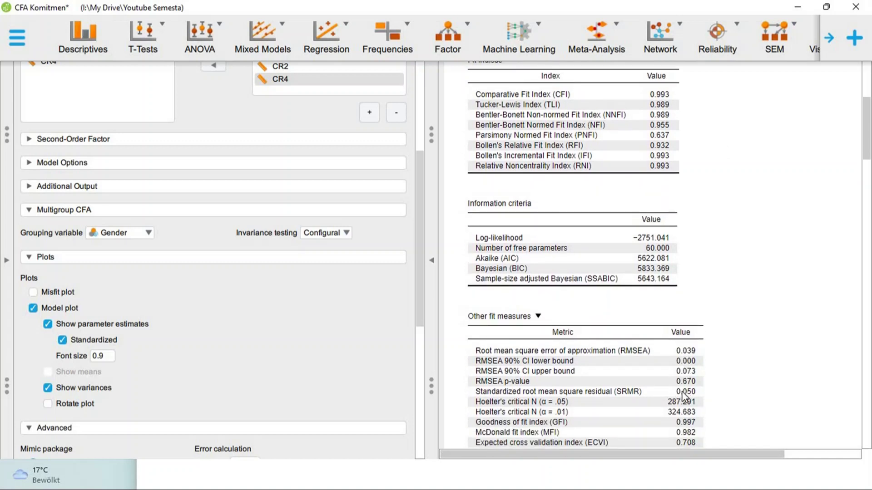
scroll(685, 397, up, 1)
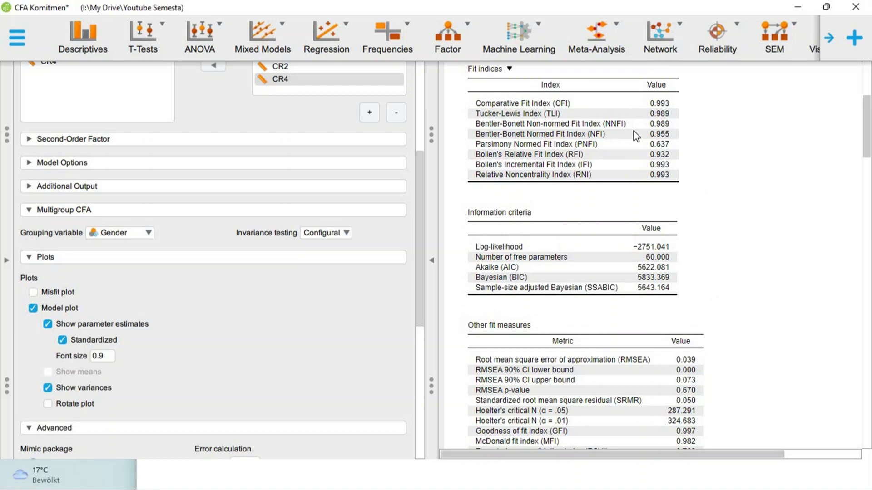
scroll(633, 130, up, 3)
Step: Switch to the Book2 workbook in Excel and fill the Chi-square (df) and p cells B2:C5 with red
key(super+Tab)
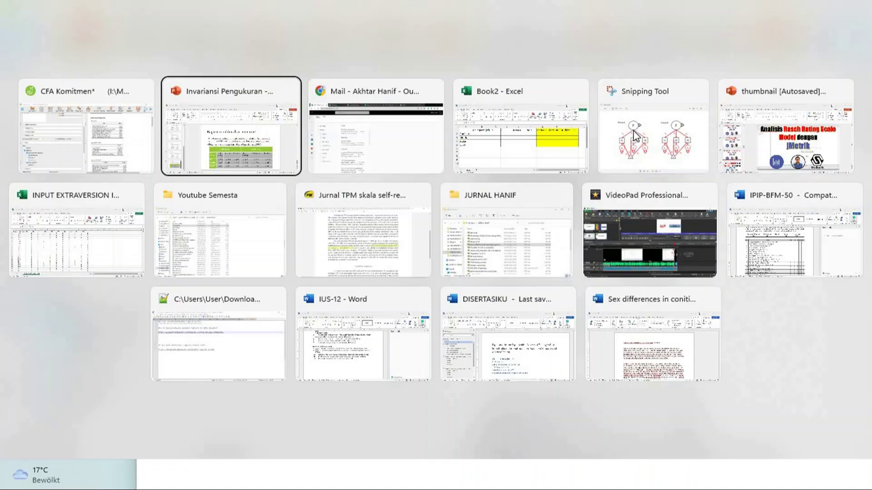
key(Right)
key(Right)
key(Return)
key(alt)
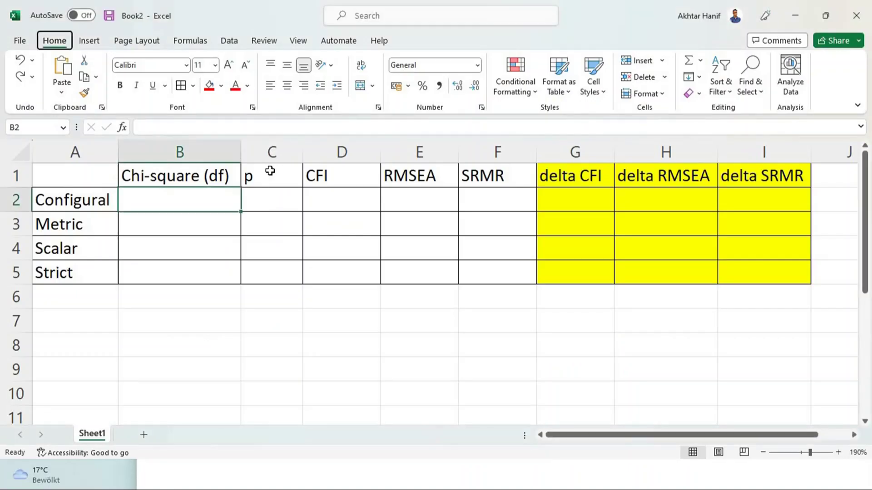
click(234, 195)
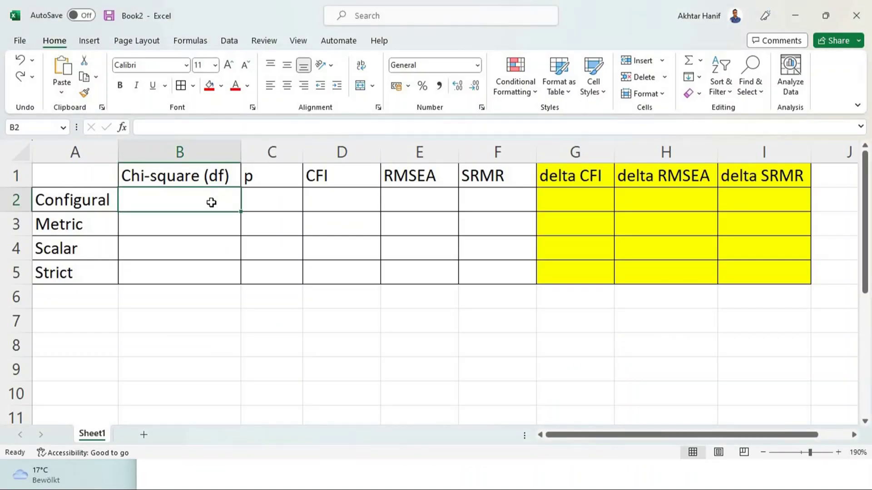
drag(210, 199, 274, 266)
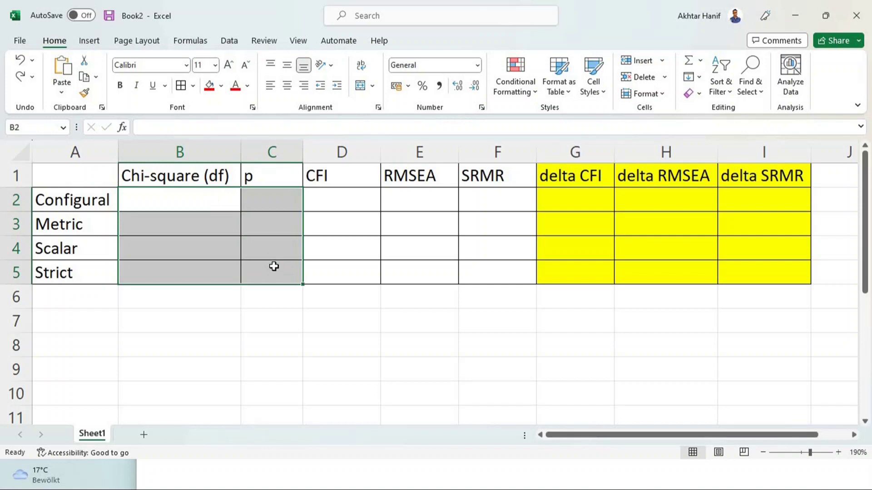
click(209, 86)
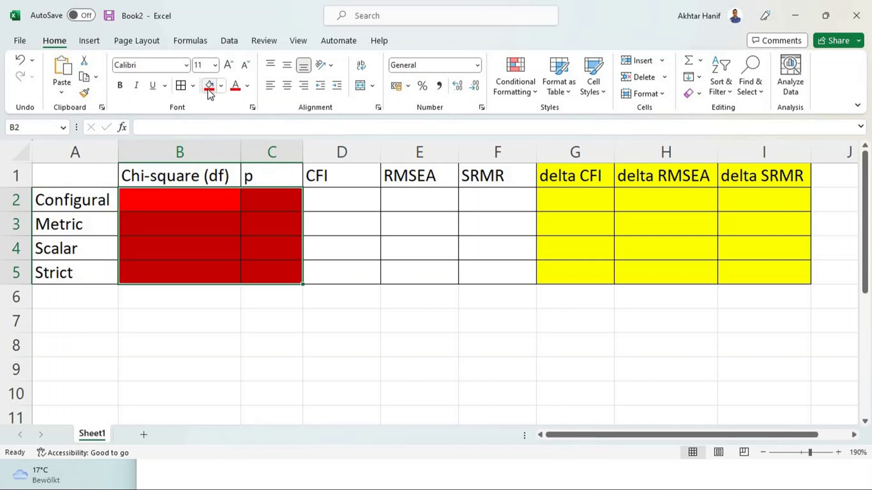
Step: Look up the configural model's fit in JASP and enter CFI 0.993, RMSEA 0.039 and SRMR 0.050 in Excel's Configural row
click(333, 207)
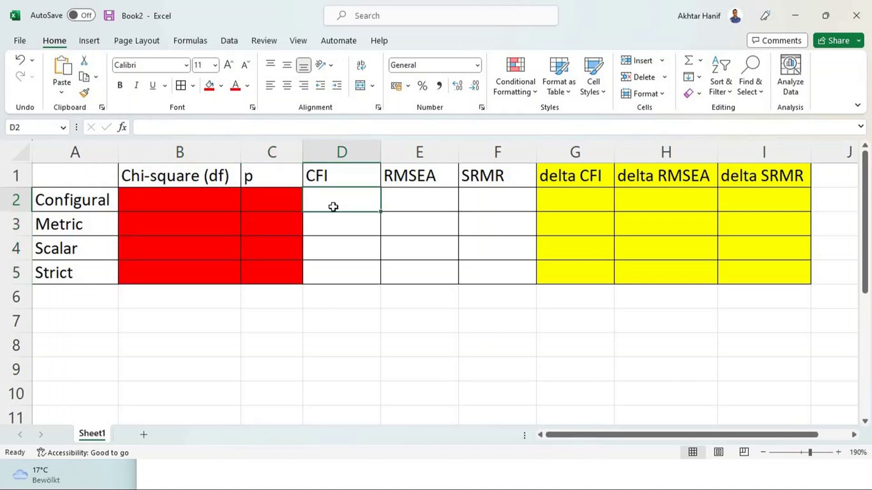
key(alt+Tab)
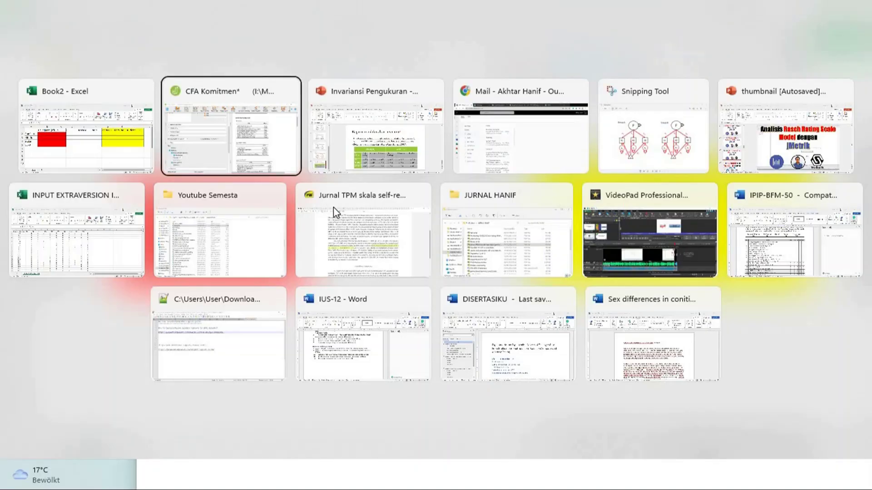
scroll(708, 168, down, 1)
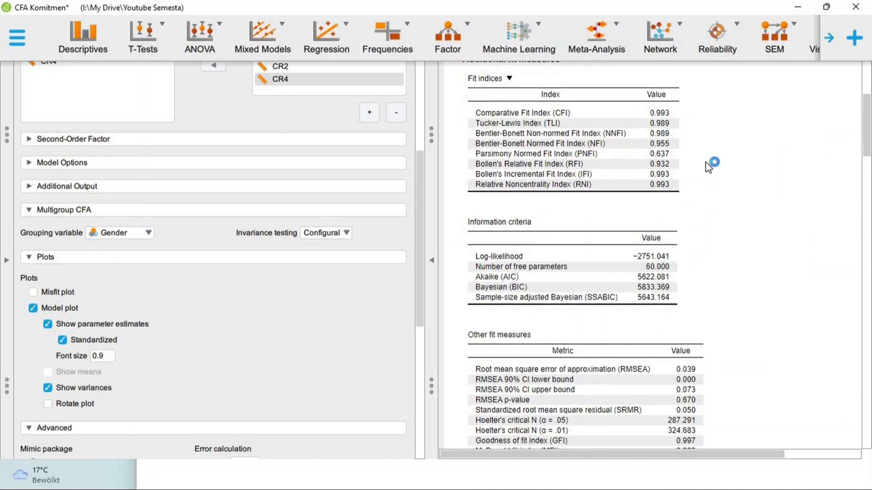
scroll(709, 168, down, 1)
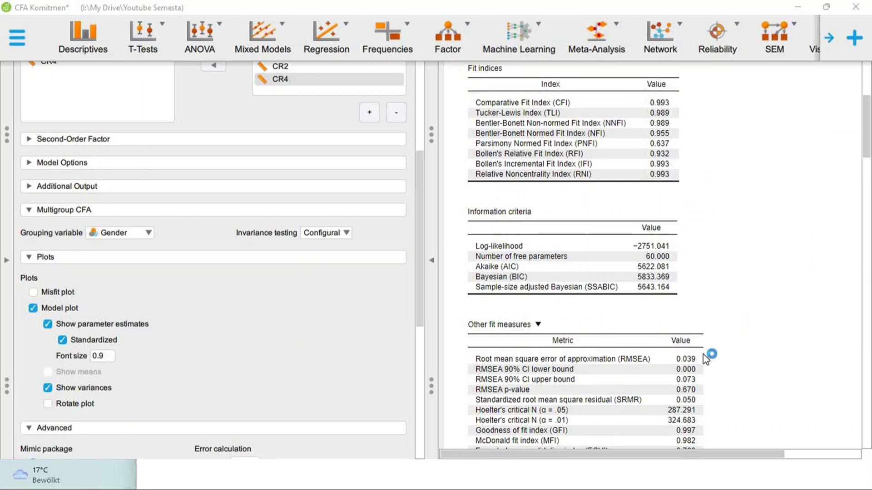
key(alt+Tab)
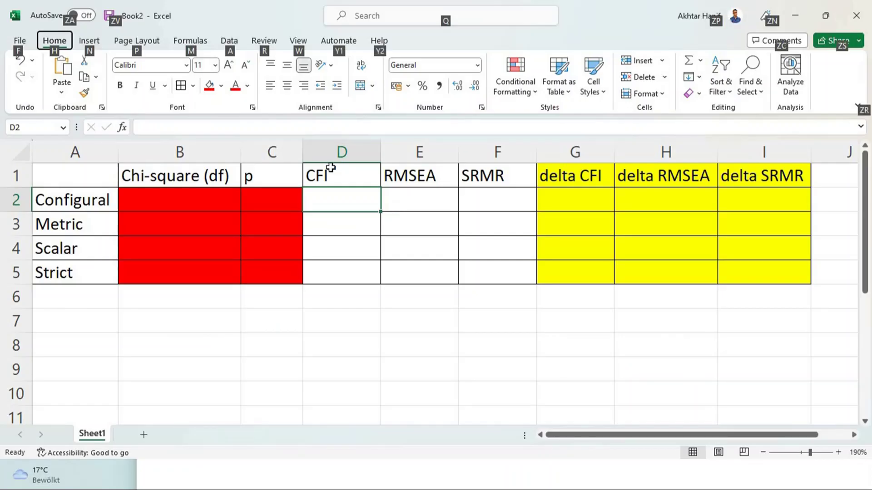
click(347, 203)
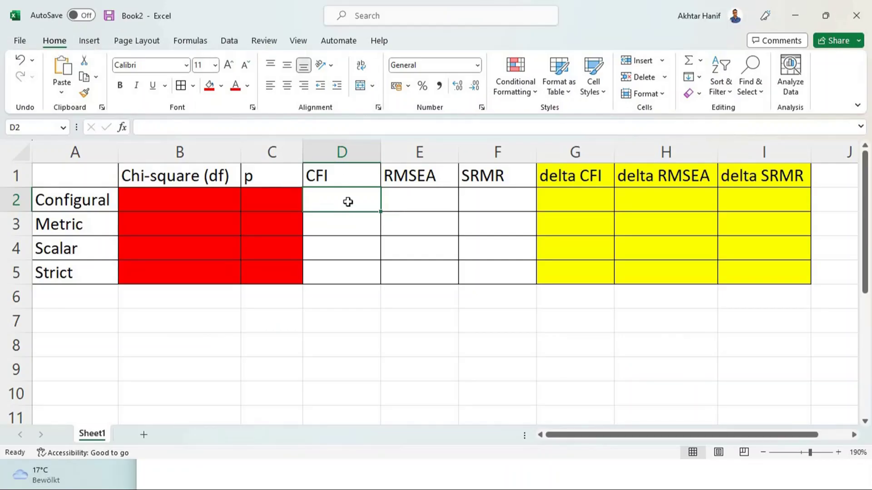
text(0.993)
key(Tab)
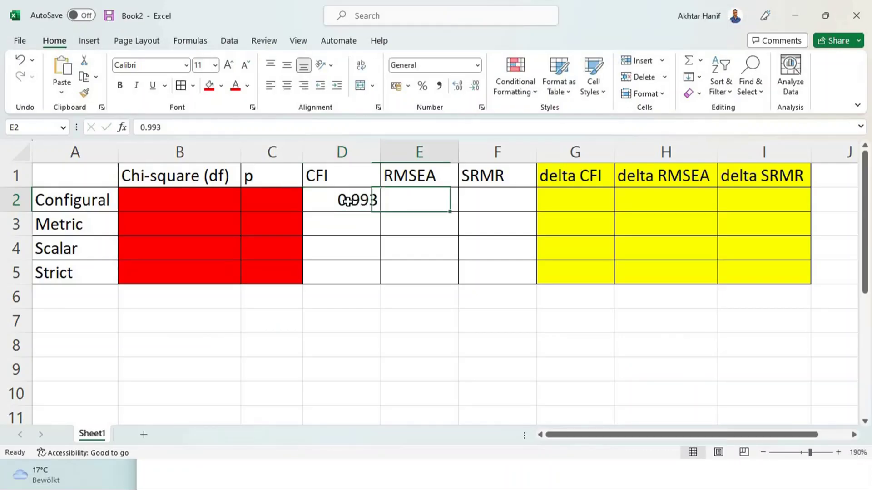
text(0.039)
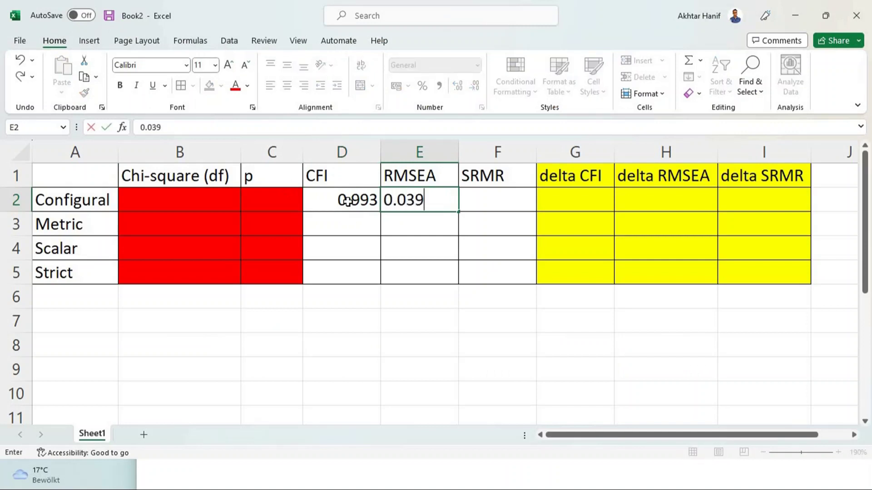
key(Tab)
text(0.050)
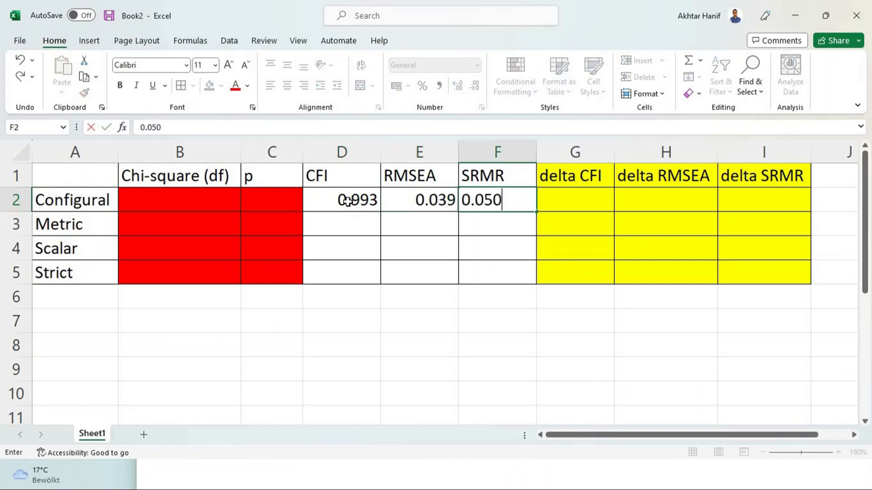
key(Return)
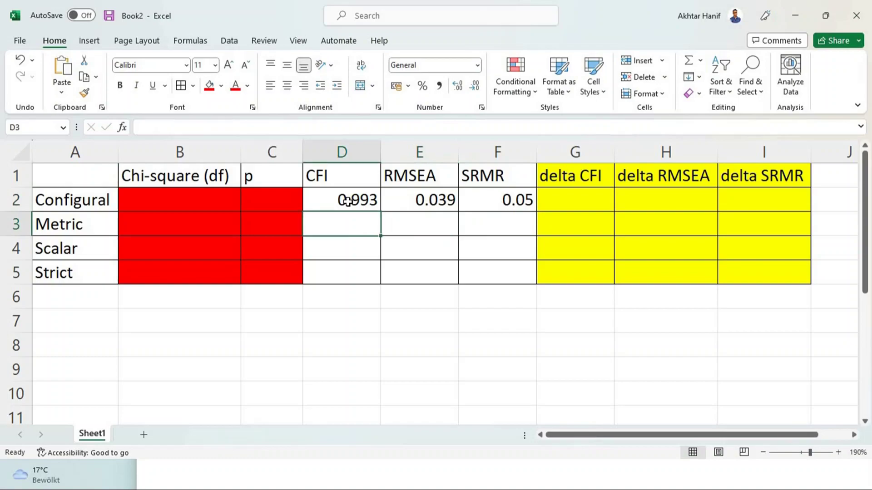
Step: Switch back to JASP, set the invariance testing to Metric and check the recalculated fit measures
key(alt+Tab)
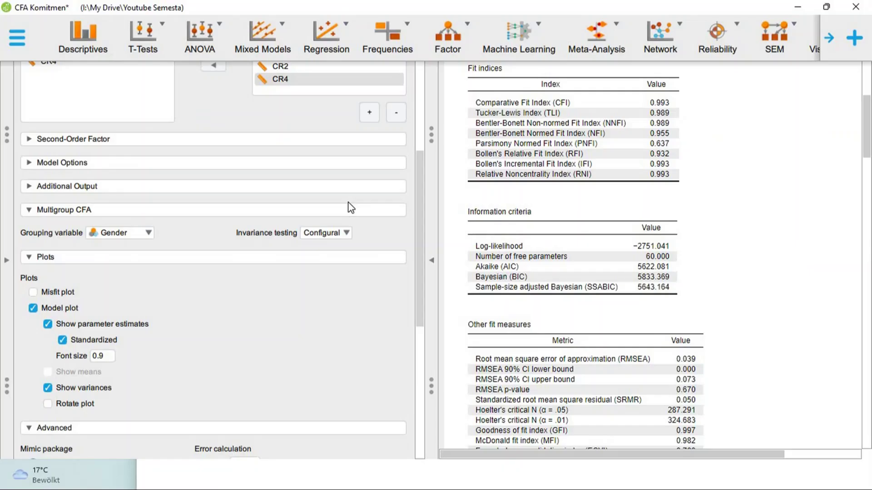
click(347, 233)
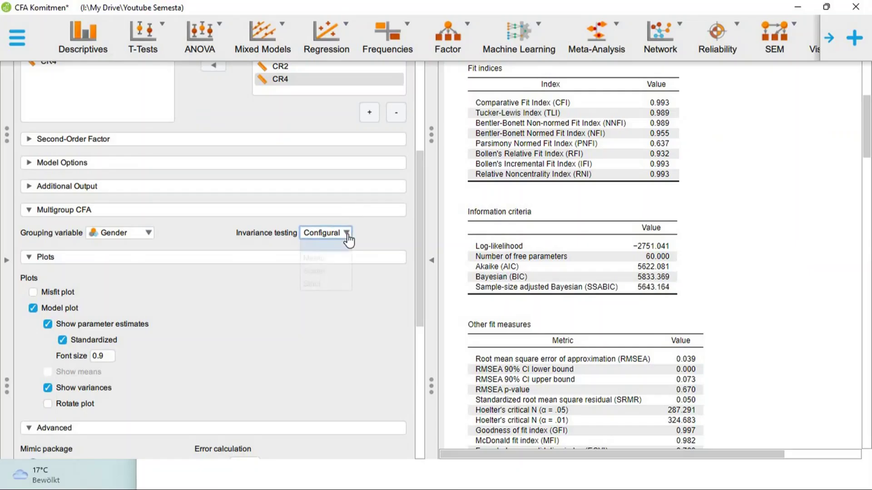
click(323, 258)
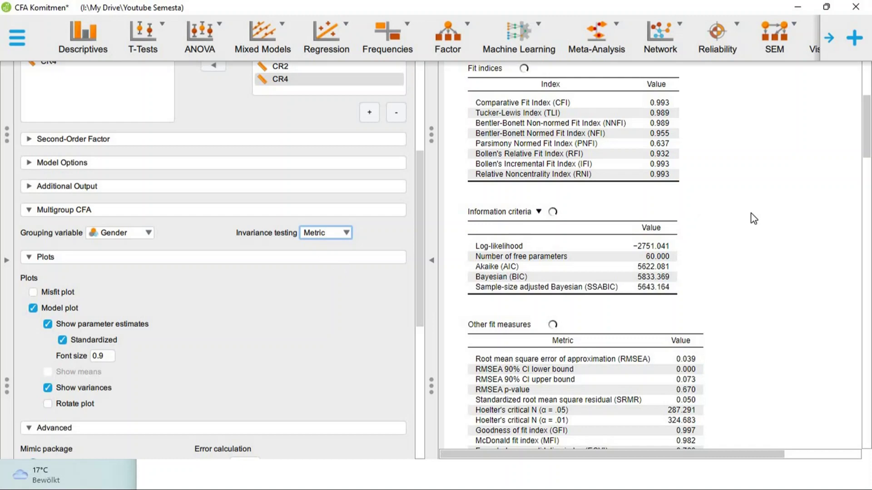
scroll(753, 219, down, 1)
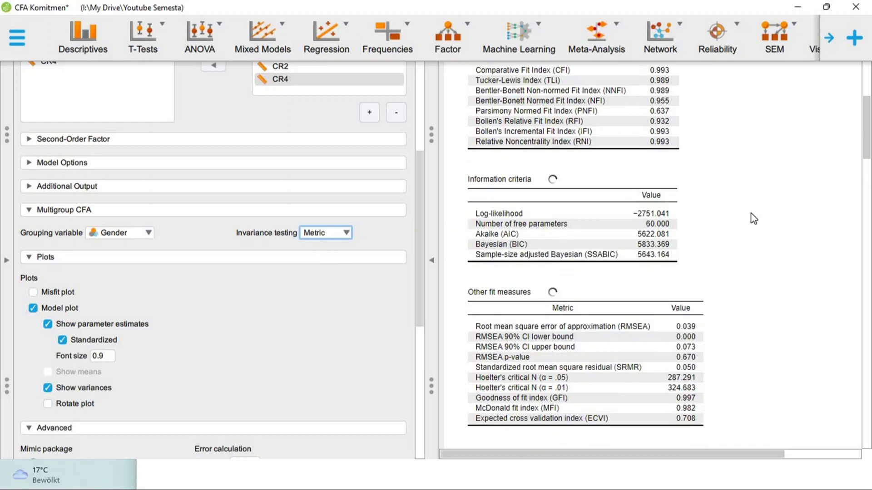
scroll(754, 219, up, 1)
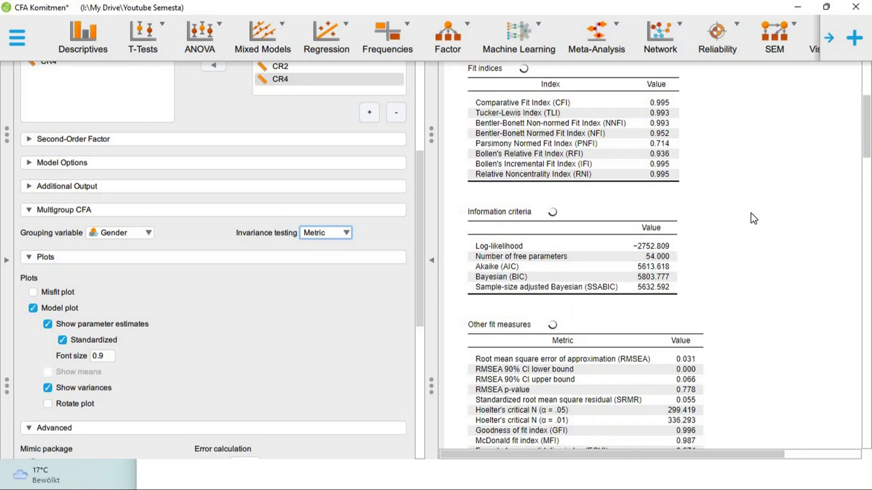
scroll(697, 164, down, 2)
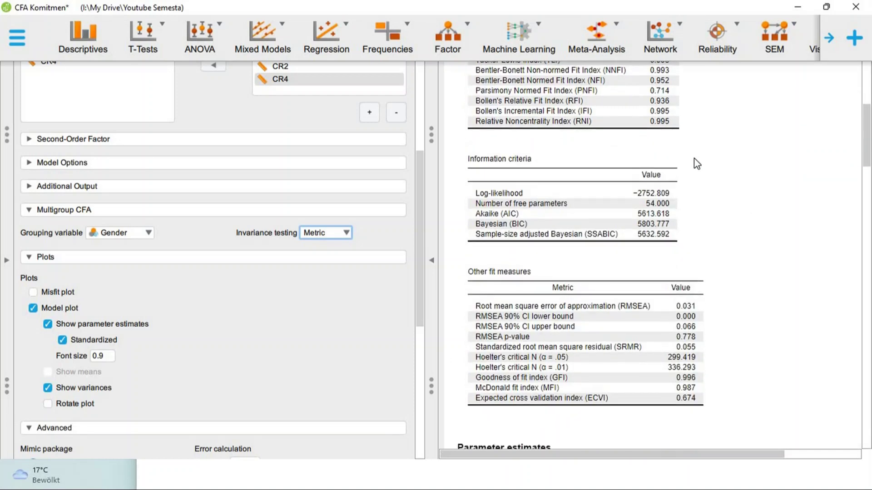
scroll(696, 318, down, 1)
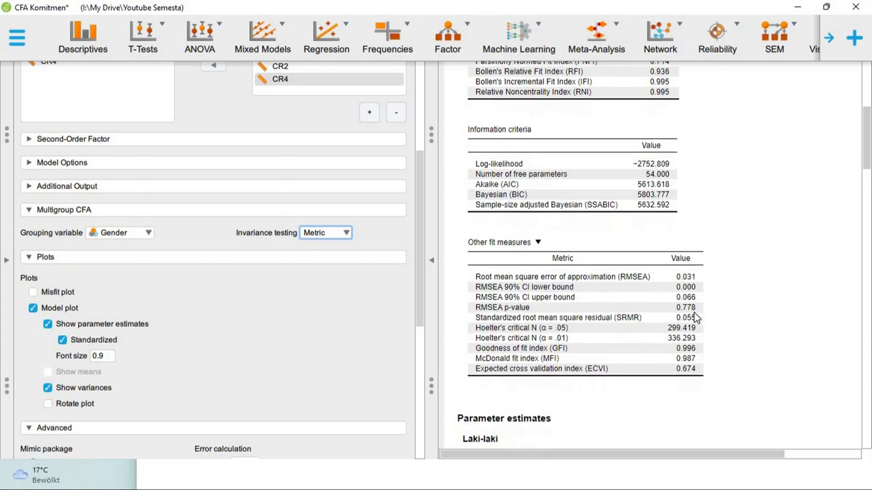
Step: Switch to the Book2 workbook in Excel and enter CFI 0.995, RMSEA 0.031 and SRMR 0.055 in the Metric row
key(super+Tab)
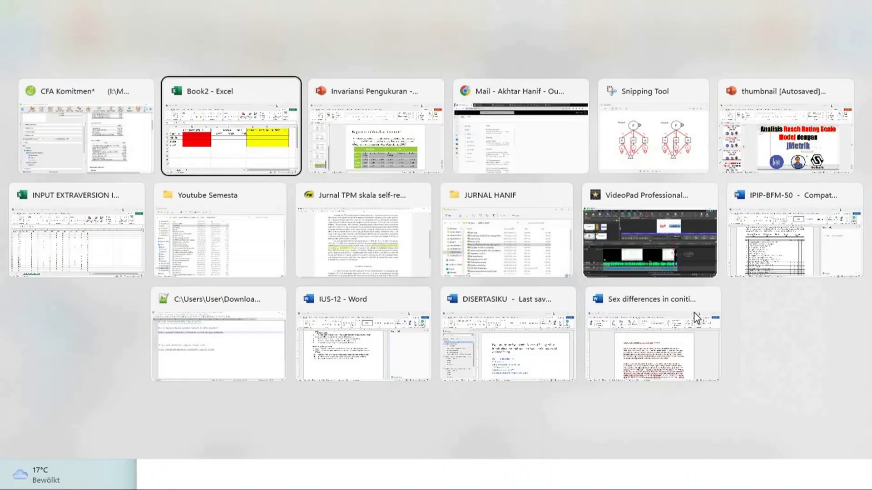
key(Return)
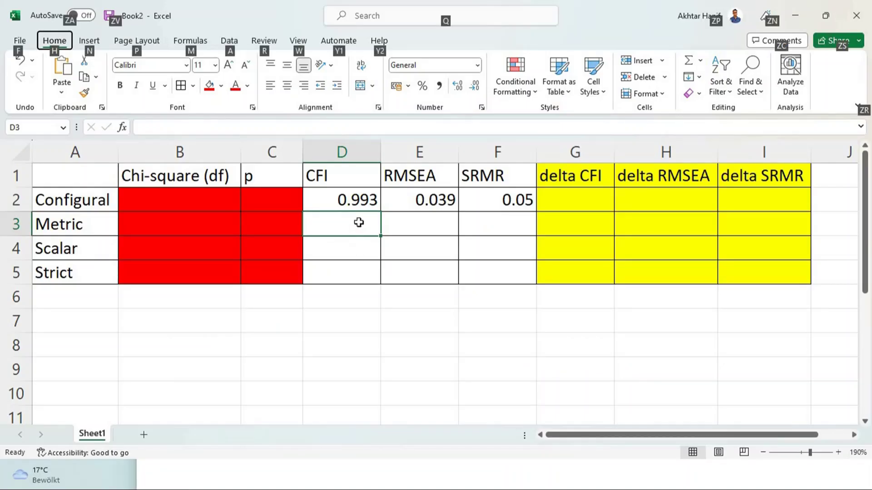
text(0.)
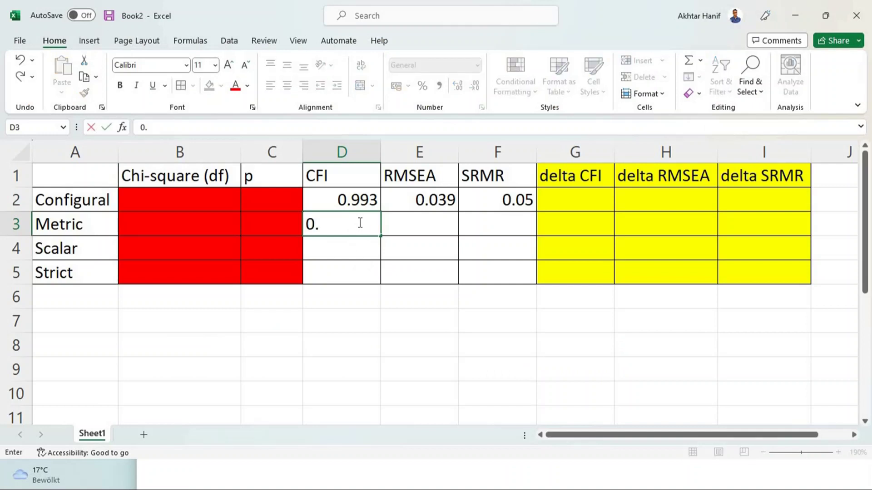
text(995)
key(Tab)
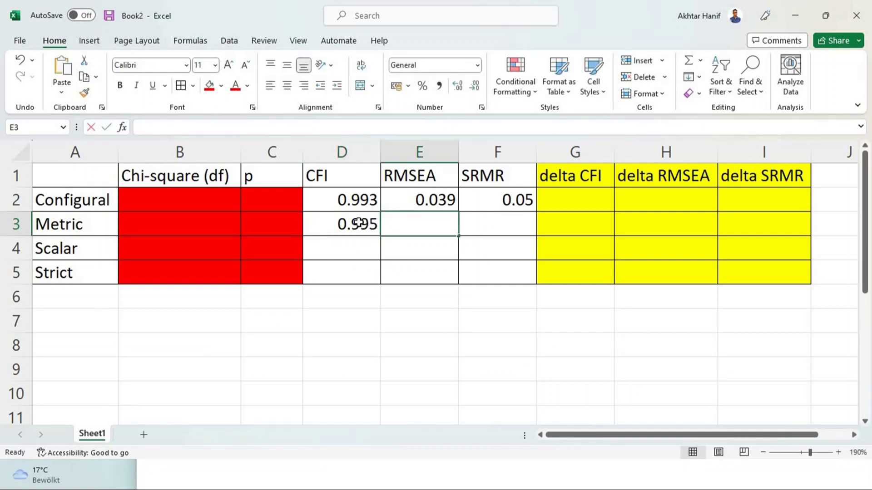
text(0.031)
key(Tab)
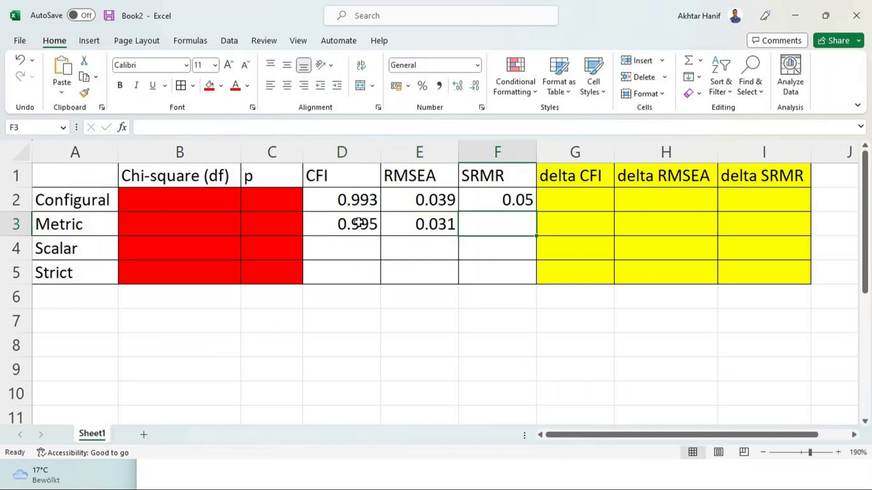
text(0.055)
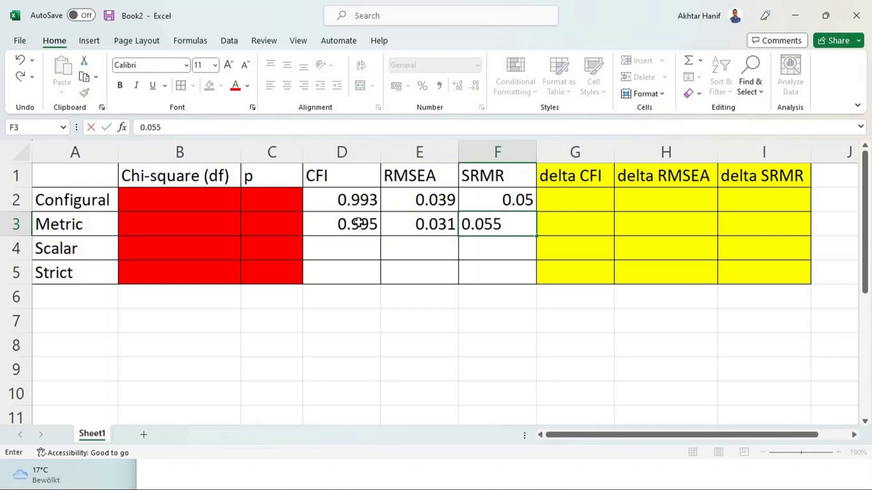
key(Return)
Step: Switch back to JASP, set the invariance testing to Scalar and check the recalculated fit indices and other fit measures
key(alt+Tab)
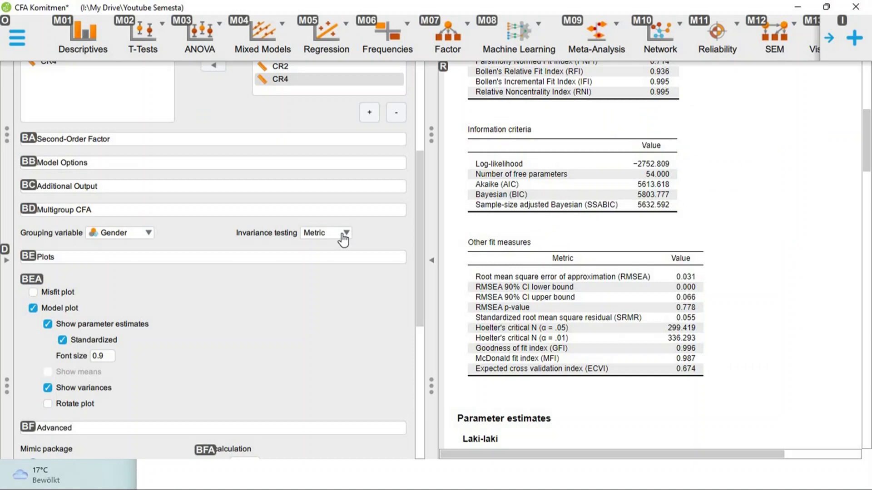
click(344, 239)
click(336, 271)
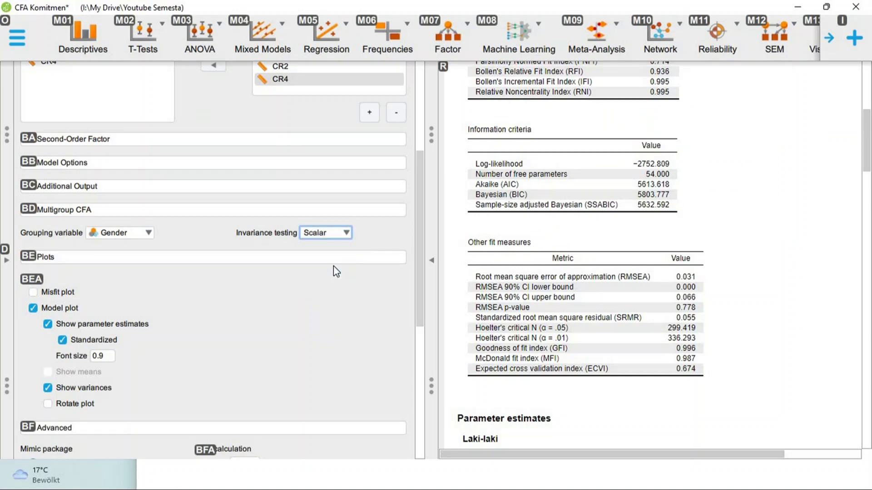
scroll(802, 189, up, 2)
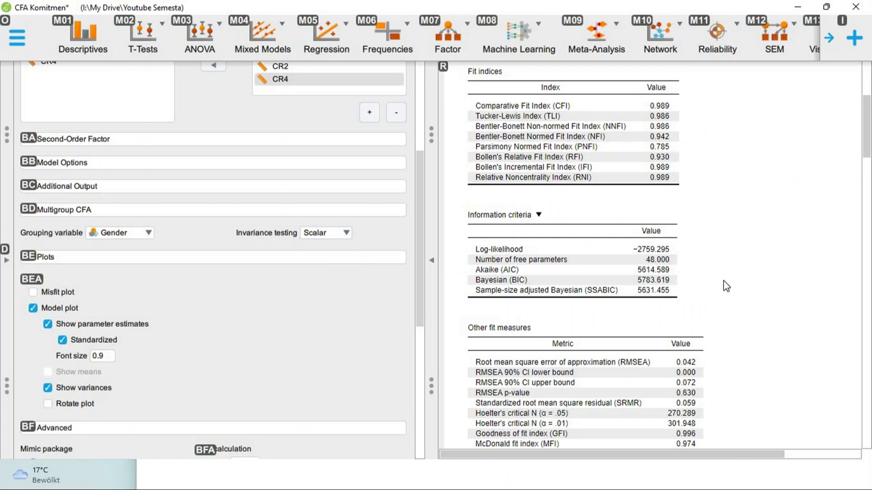
scroll(695, 402, down, 1)
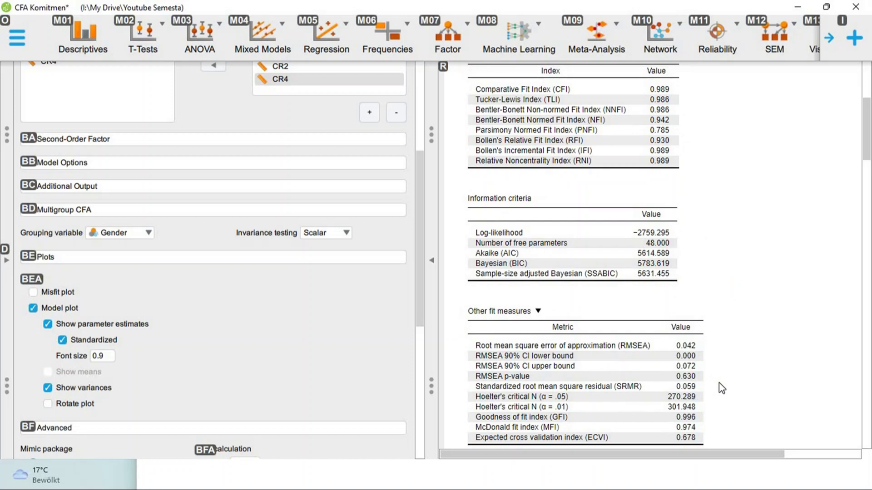
Step: Switch to Excel and enter CFI 0.989, RMSEA 0.042 and SRMR 0.059 in the Scalar row
key(alt+Tab)
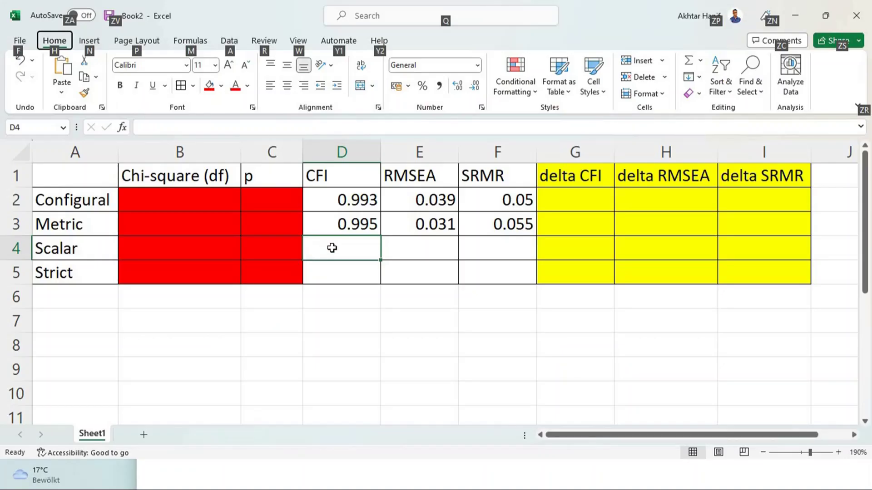
text(0.989)
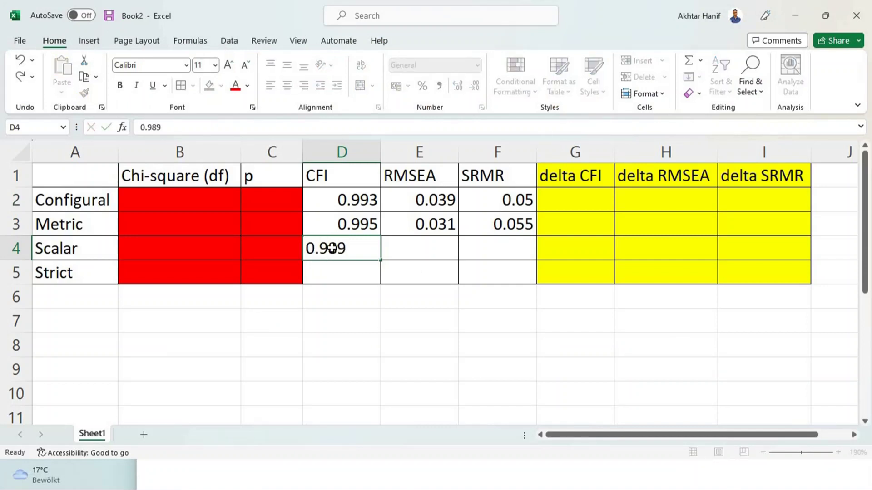
key(Tab)
text(0)
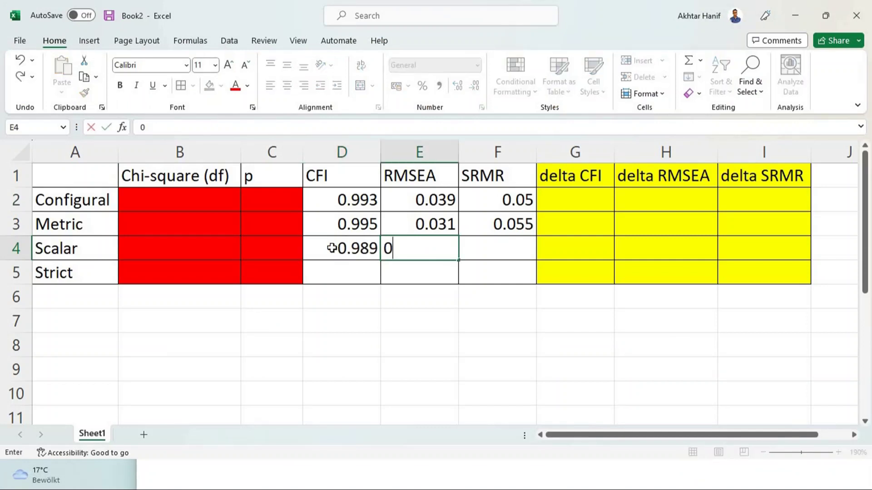
text(.042)
key(Tab)
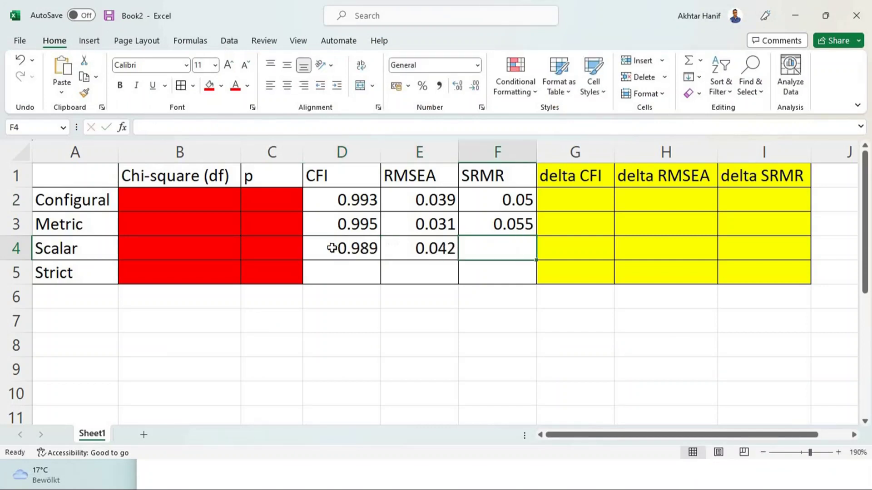
text(0.05)
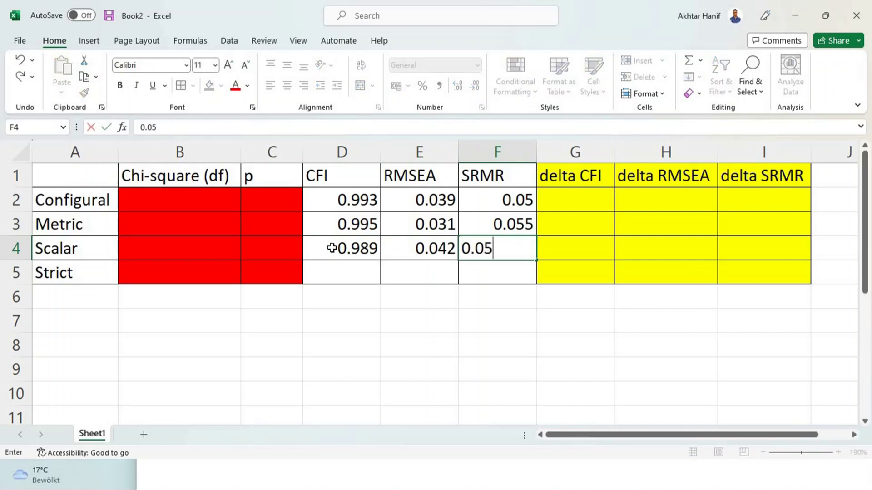
text(9)
key(Return)
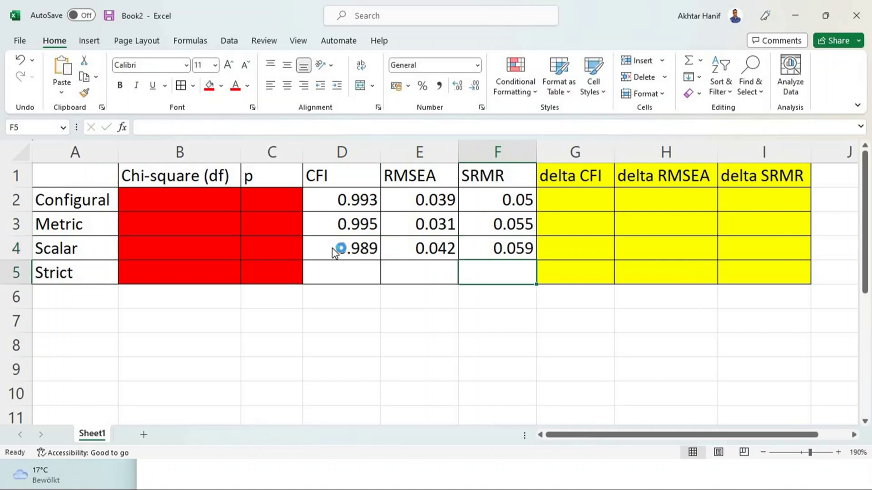
Step: Switch back to JASP, set the invariance testing to Strict and check the model's CFI, RMSEA and SRMR
key(alt+Tab)
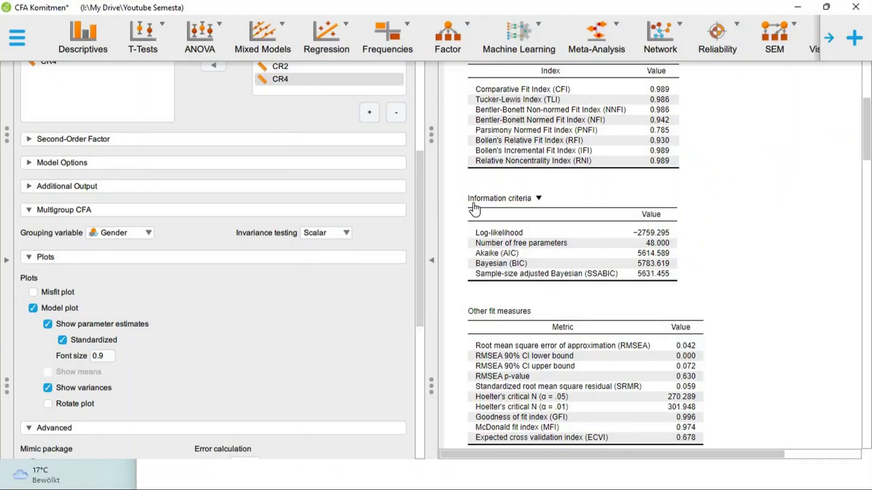
click(345, 232)
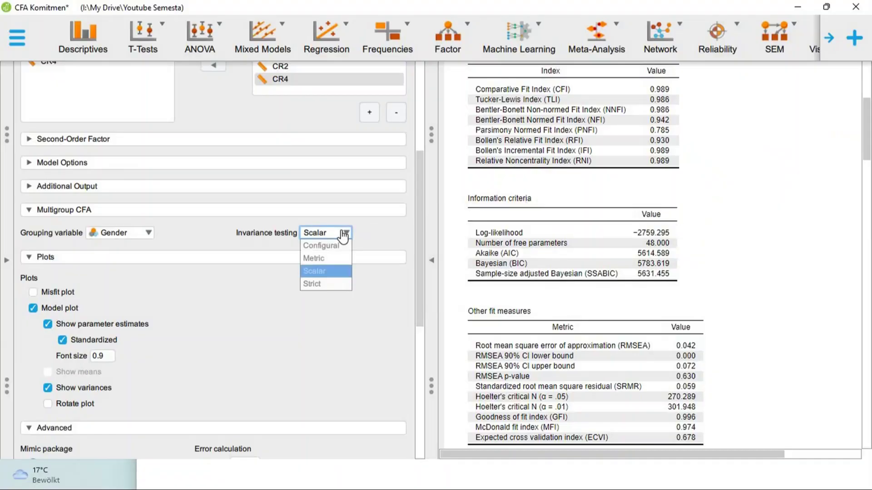
click(317, 284)
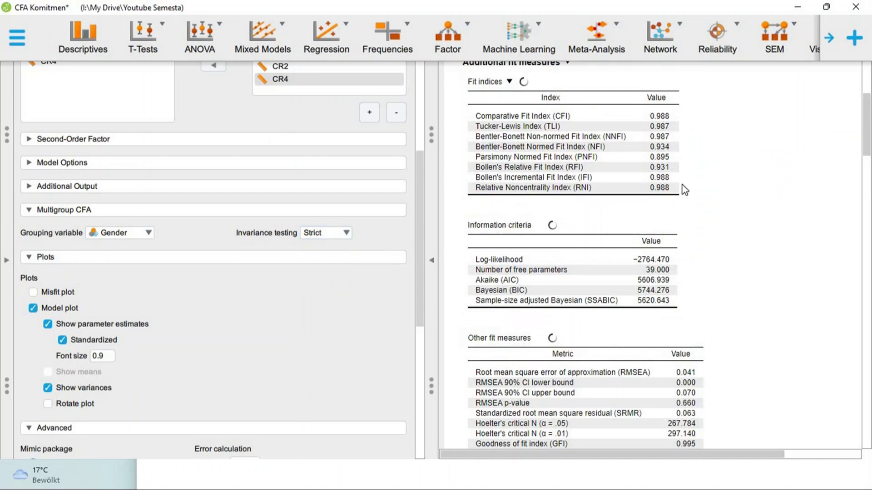
scroll(762, 293, down, 1)
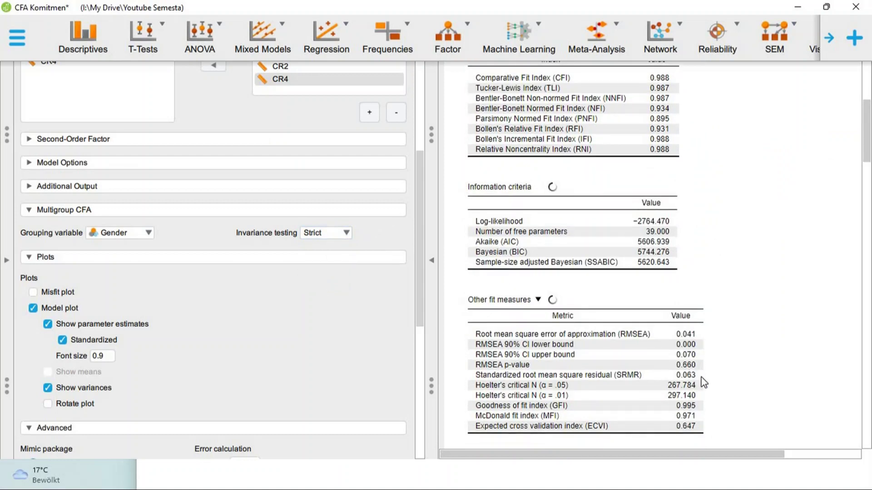
Step: Switch to Excel and enter CFI 0.988, RMSEA 0.041 and SRMR 0.063 in the Strict row
key(alt+Tab)
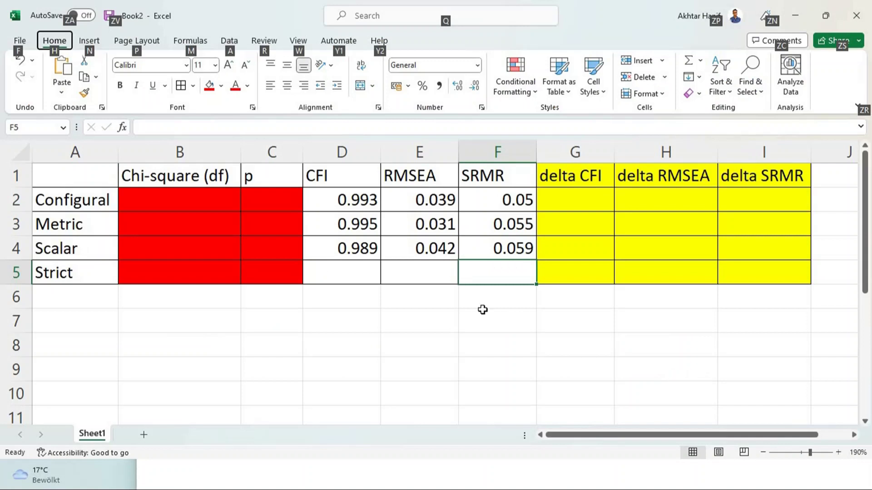
click(365, 276)
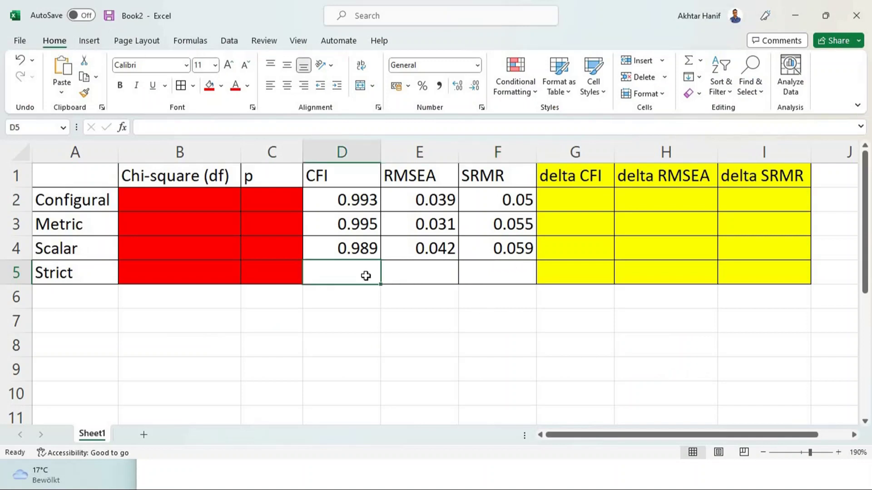
text(0.988)
click(424, 278)
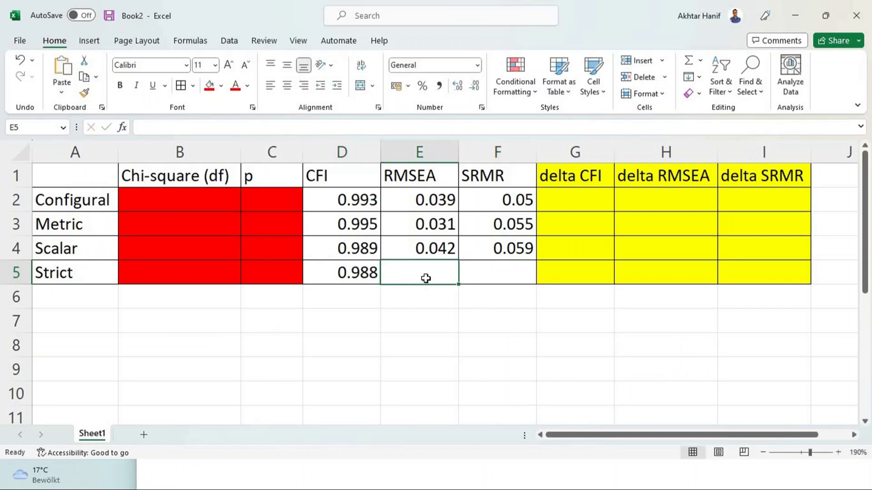
text(0.041)
key(Tab)
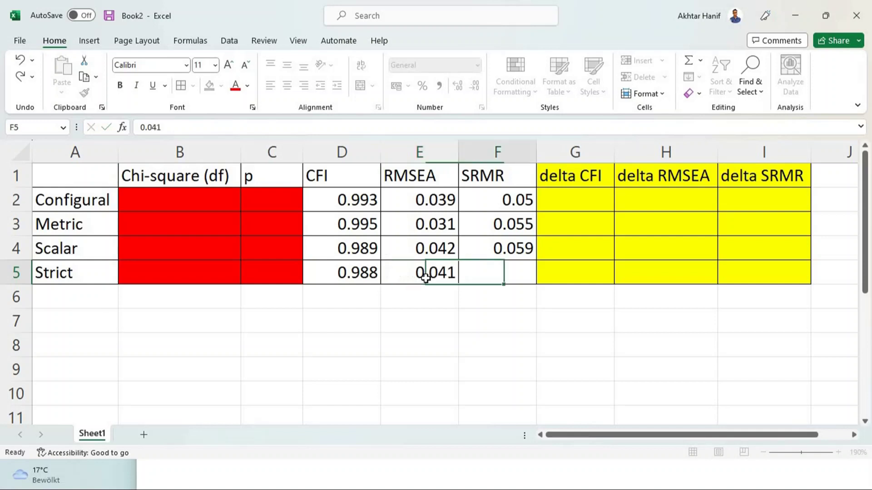
text(0.063)
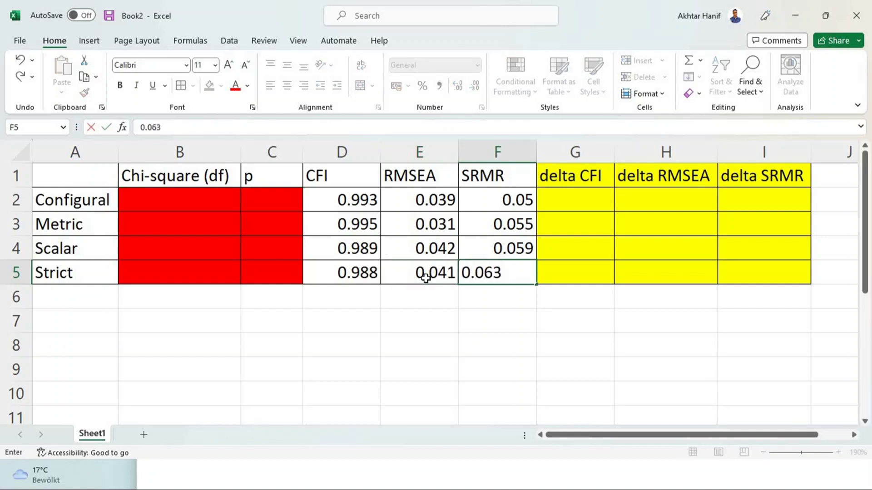
key(Return)
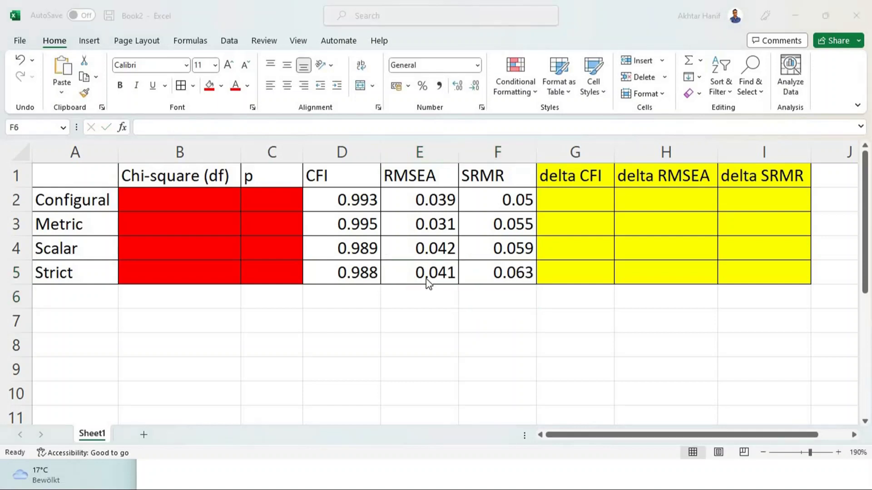
Step: Review the CFI, RMSEA and SRMR values in the Excel table for all levels from Configural to Strict
key(alt+Tab)
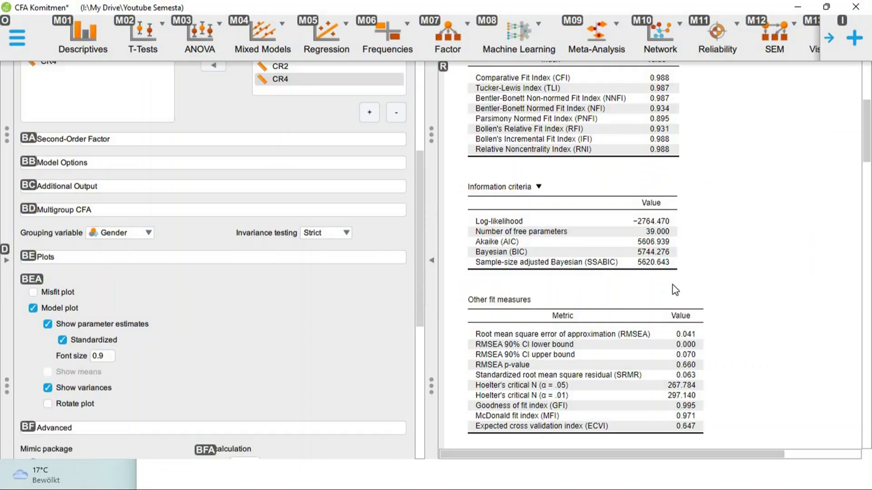
key(alt+Tab)
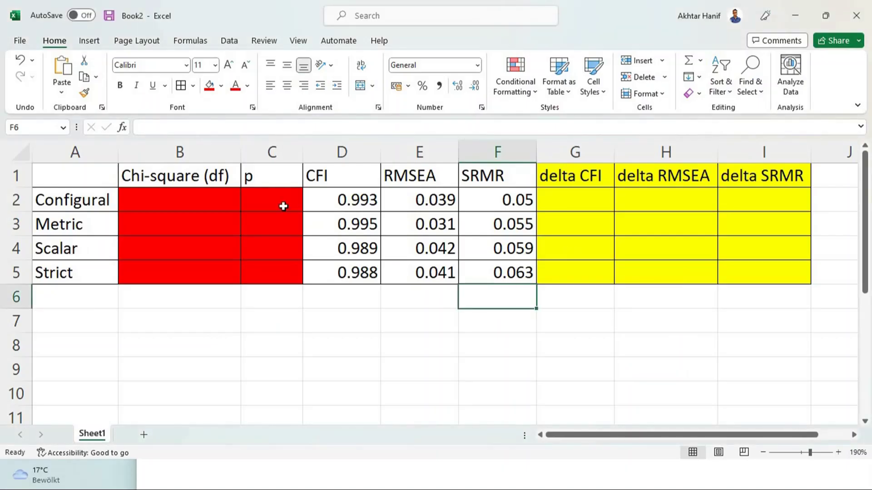
click(71, 206)
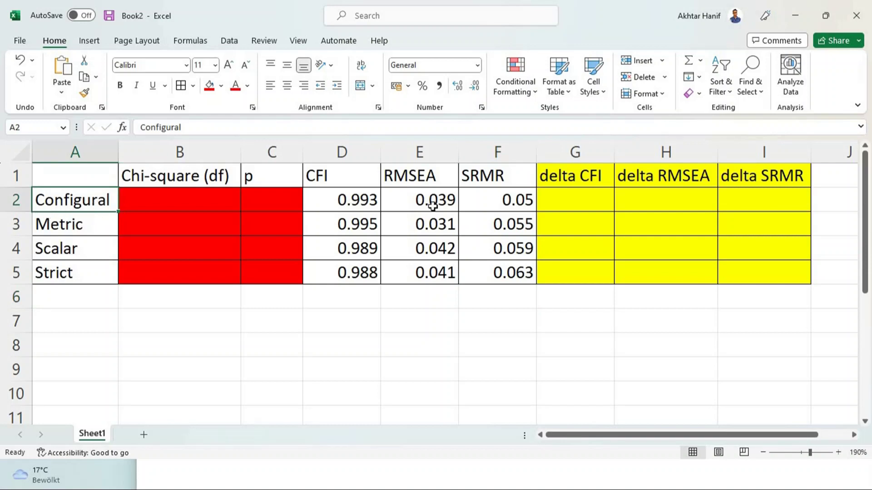
drag(510, 200, 345, 273)
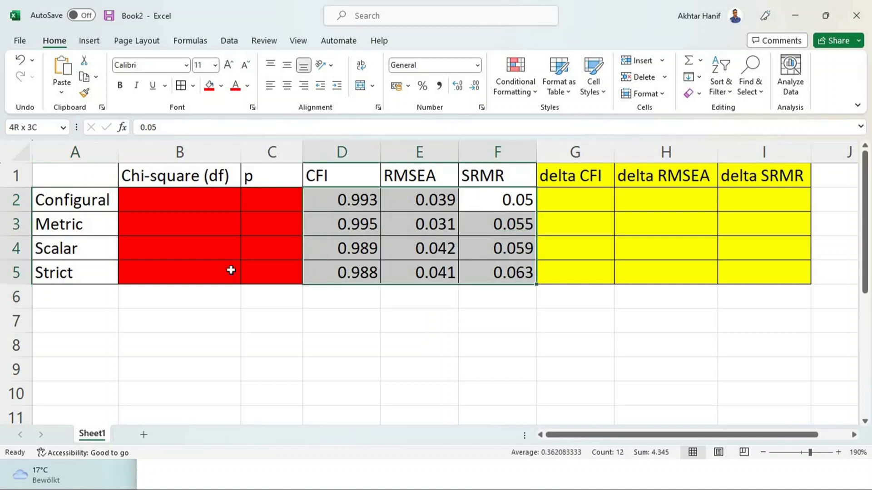
drag(231, 271, 76, 273)
click(76, 273)
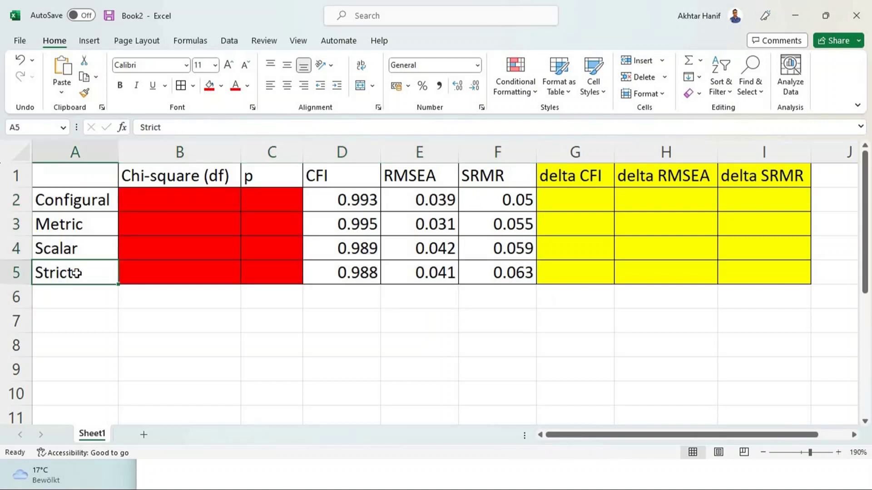
key(Up)
key(Up)
key(Up)
key(Down)
key(Down)
key(Down)
Step: Examine the Metric row up to its delta cells and compare the Metric and Configural CFI values for delta CFI cell G3
click(91, 222)
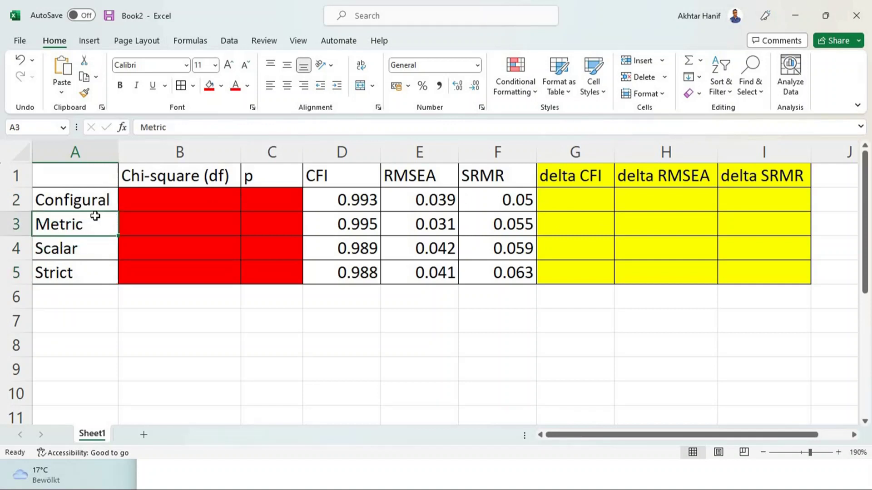
key(Right)
key(Right)
key(Right)
key(Right)
key(Right)
key(Right)
key(Right)
key(Left)
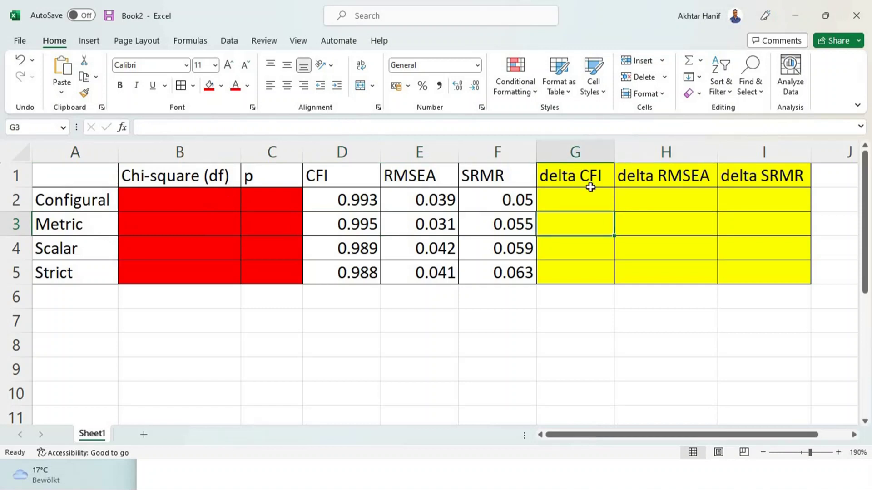
click(354, 227)
click(353, 199)
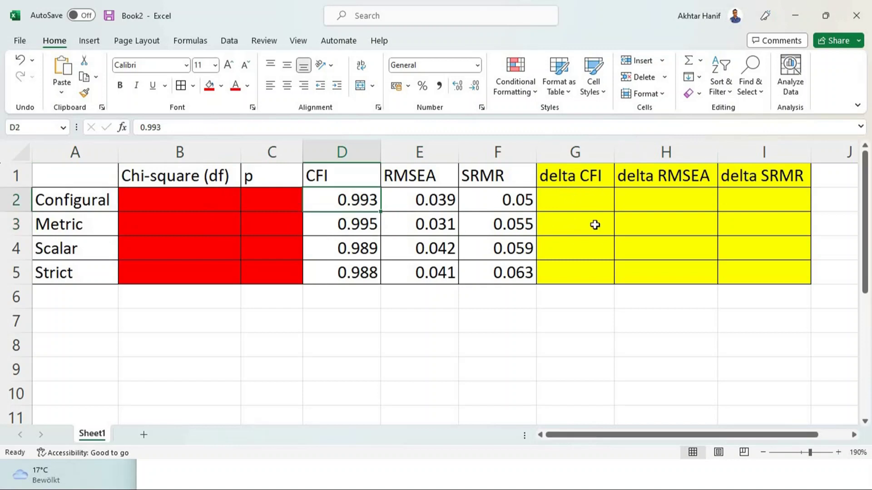
click(594, 226)
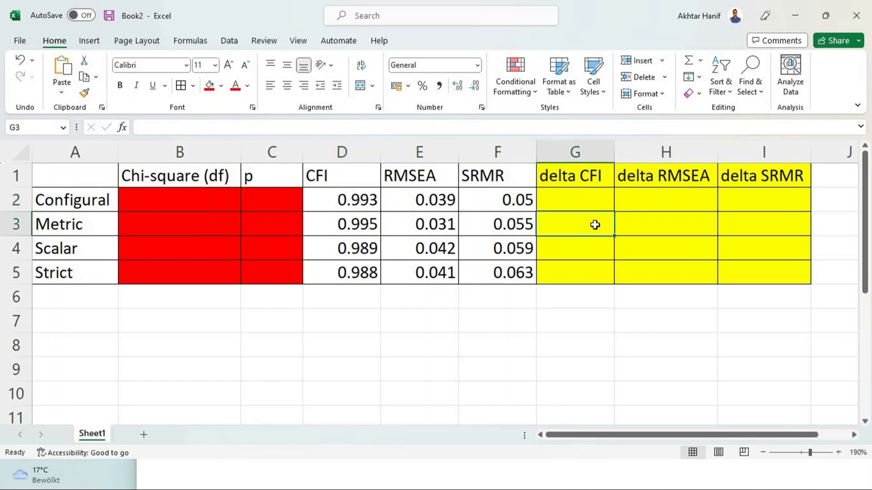
Step: Calculate the Metric row's delta CFI in cell G3 with the formula =D3-D2
text(=)
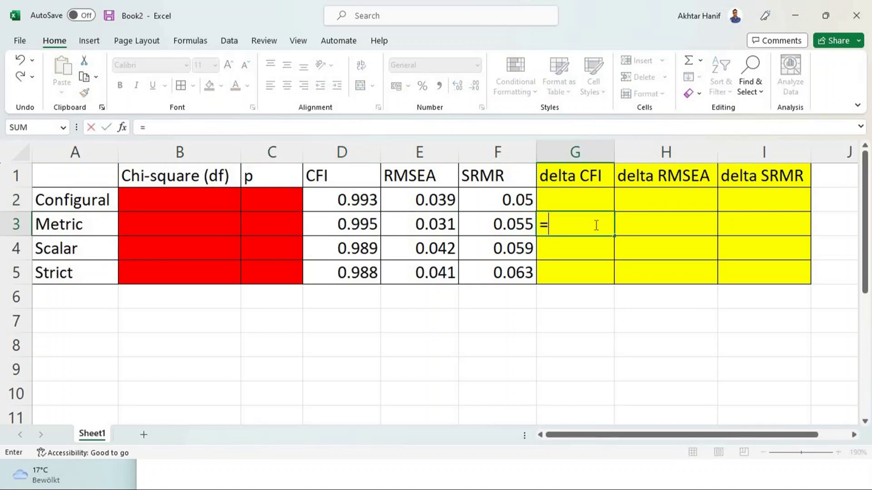
click(362, 223)
text(-)
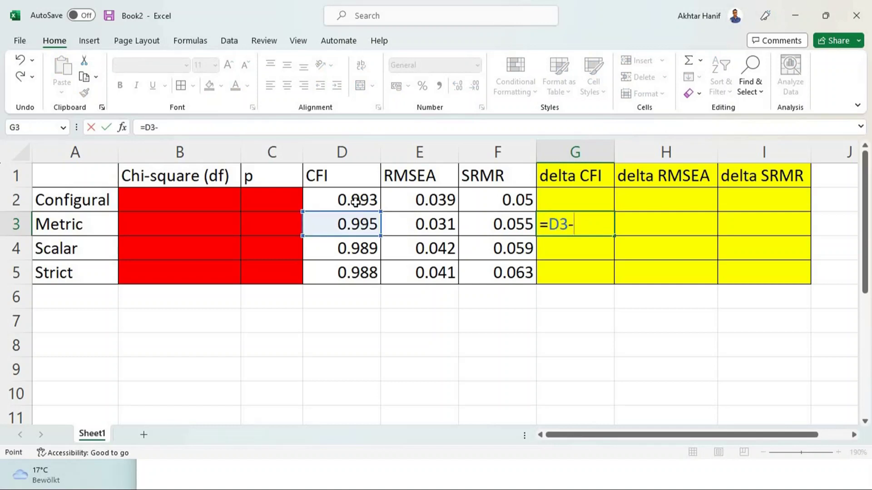
click(357, 209)
key(Return)
click(602, 223)
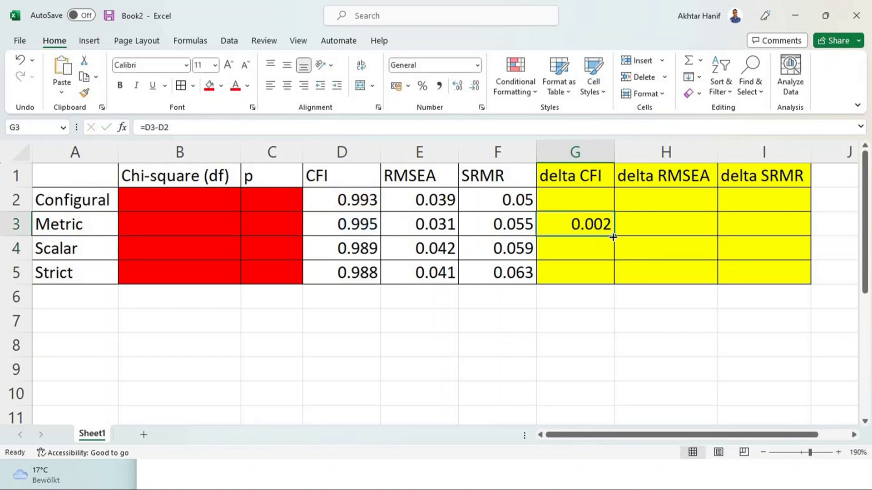
Step: Copy the G3 formula across to H3 and I3 and check the delta RMSEA and delta SRMR formulas
drag(614, 236, 776, 237)
click(685, 219)
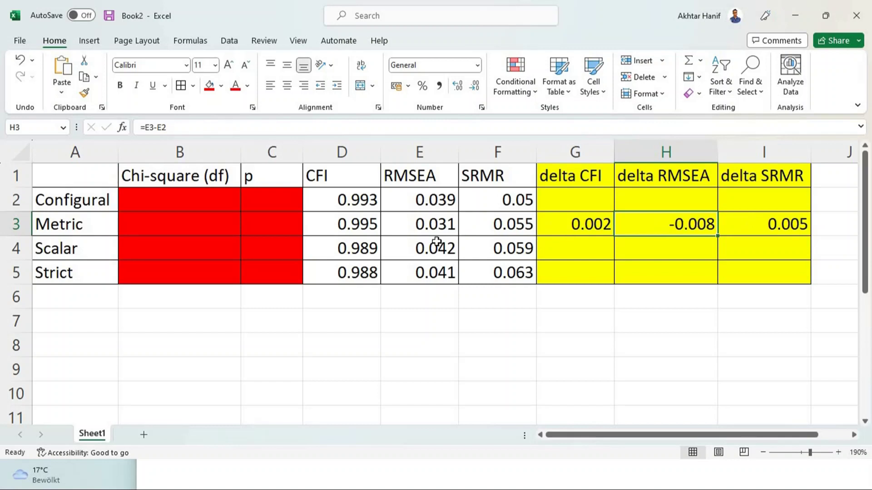
click(739, 223)
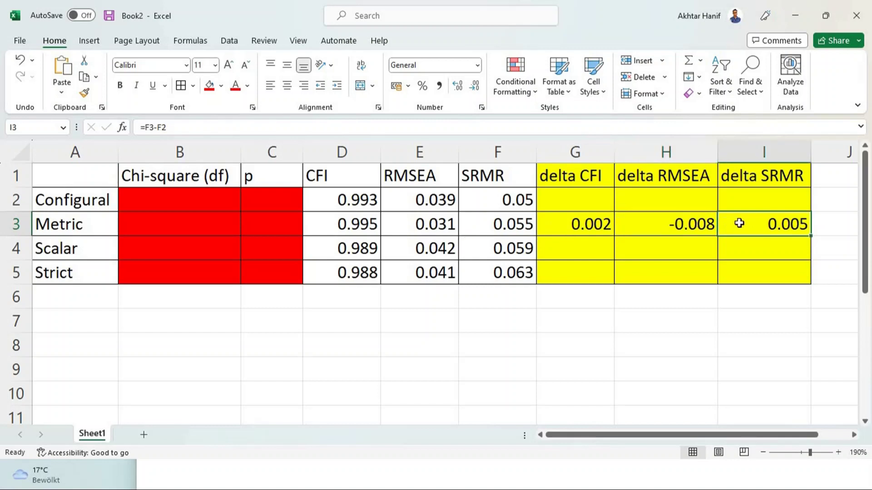
Step: Fill the Metric row's three delta formulas down through the Scalar and Strict rows and check the delta CFI formulas in G5 and G3
drag(592, 225, 808, 279)
click(613, 278)
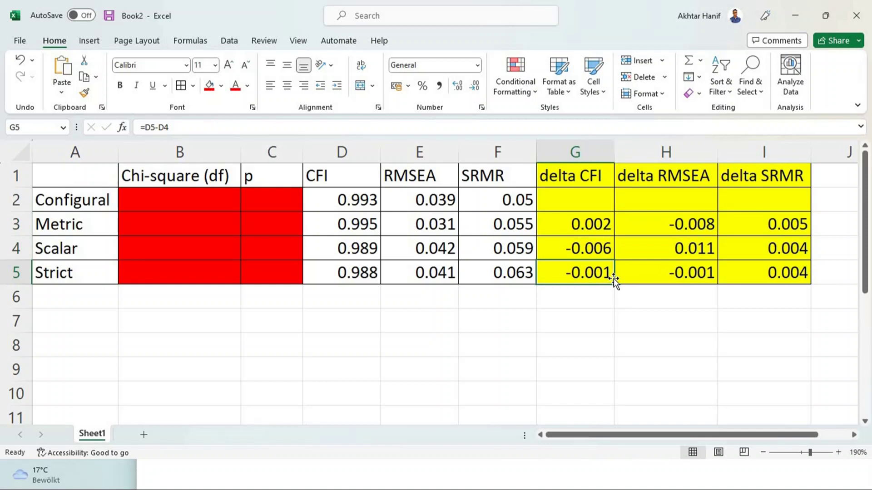
click(591, 223)
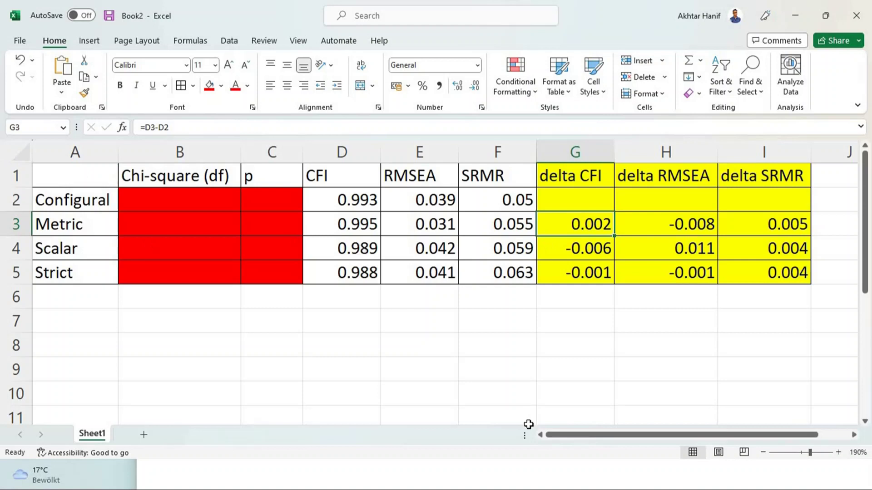
Step: Switch to JASP and show the full data table to look over the respondents' rows
key(alt+Tab)
key(alt+Tab)
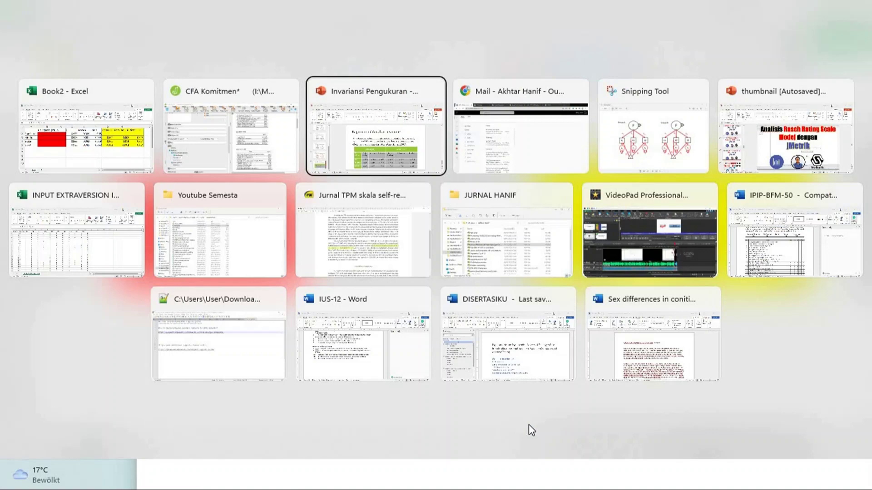
key(alt+shift+Tab)
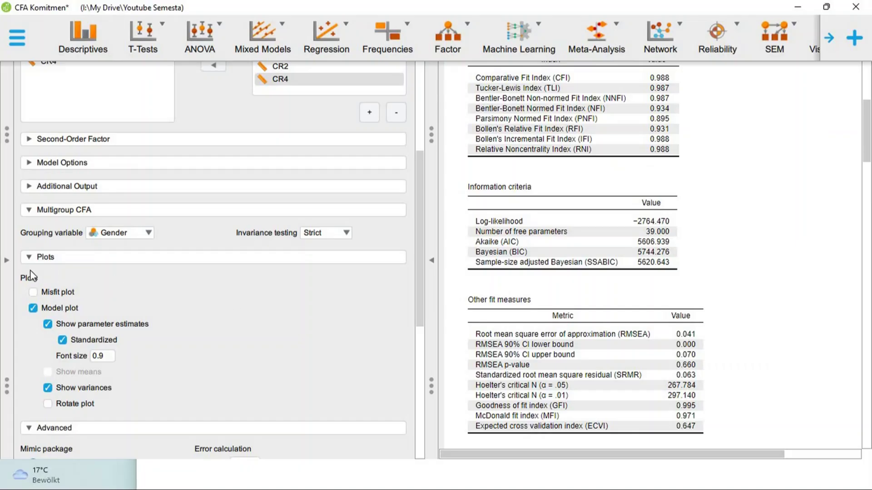
click(7, 260)
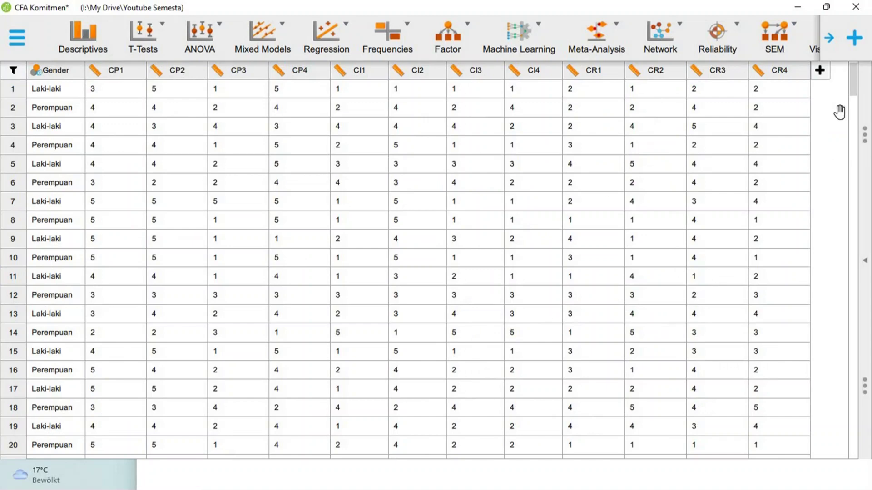
mouse_move(852, 92)
mouse_down()
mouse_move(857, 204)
mouse_move(840, 380)
mouse_move(853, 468)
mouse_move(837, 156)
mouse_move(845, 84)
mouse_up()
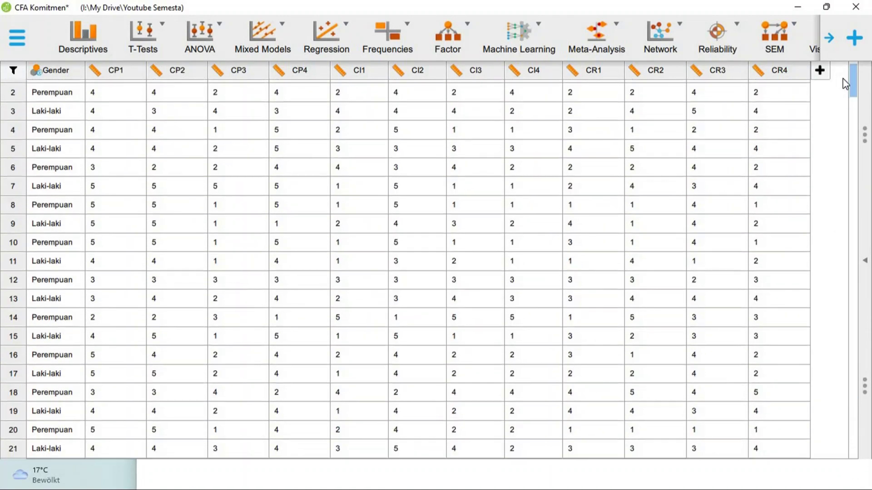
Step: Switch to the PowerPoint slide with the Chen (2007) recommendations and examine the ΔCFI, ΔRMSEA and ΔSRMR cutoffs
key(alt+Tab)
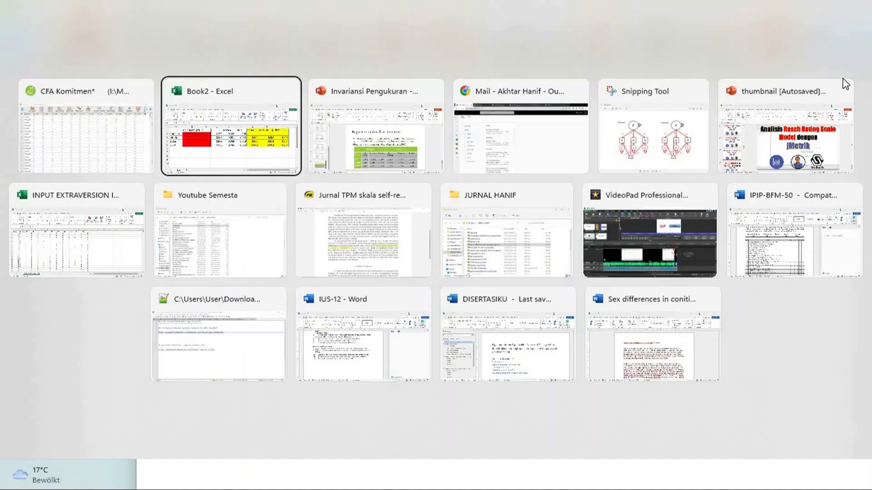
key(alt+Tab)
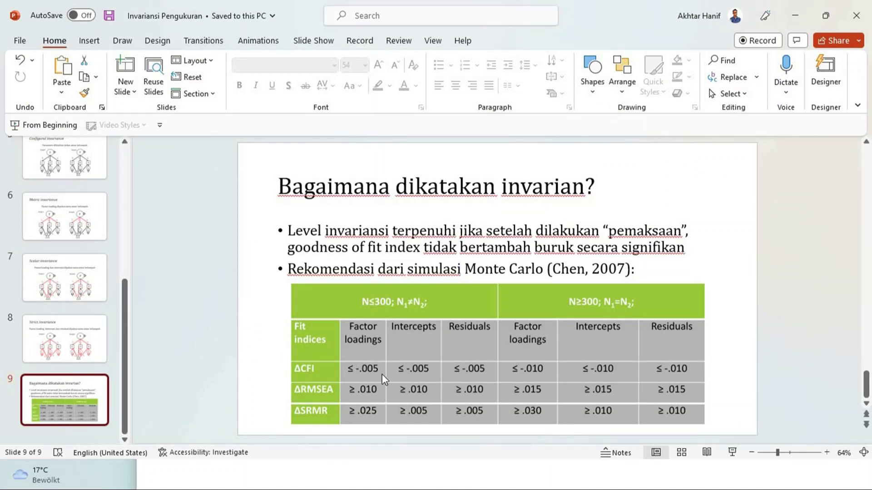
key(alt+Tab)
key(alt+Tab)
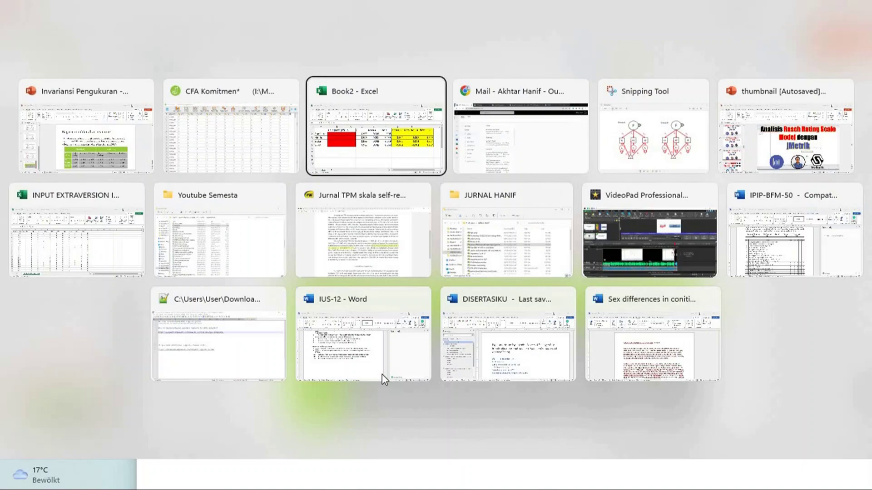
key(alt+shift+Tab)
key(alt+shift+Tab)
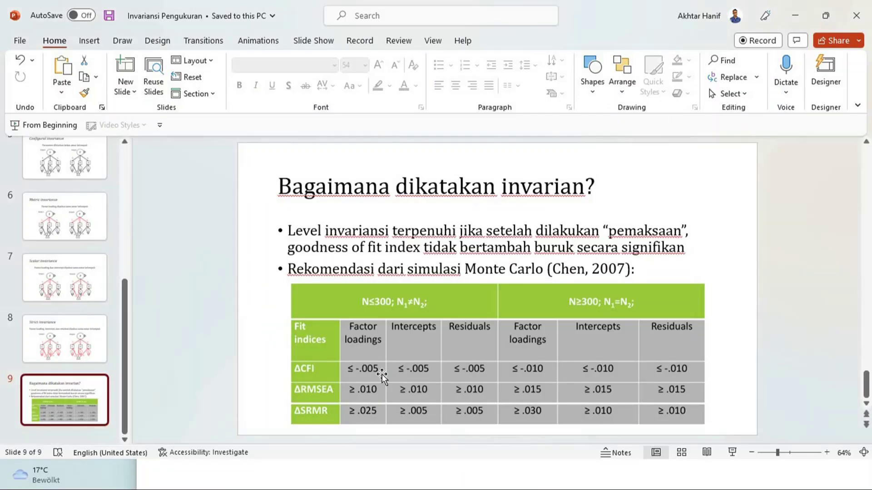
Step: Switch to Excel, inspect the Scalar delta CFI in G4 and compare it with the ΔCFI cutoffs on the PowerPoint slide
key(alt+Tab)
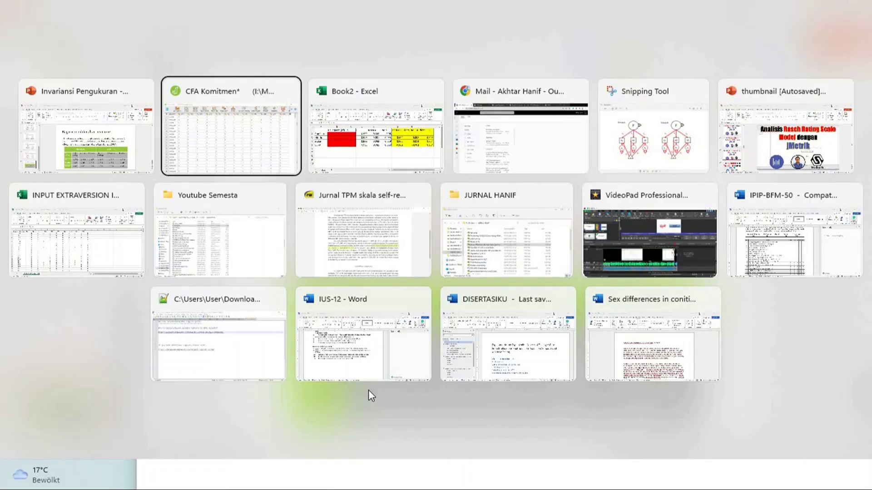
key(alt+Tab)
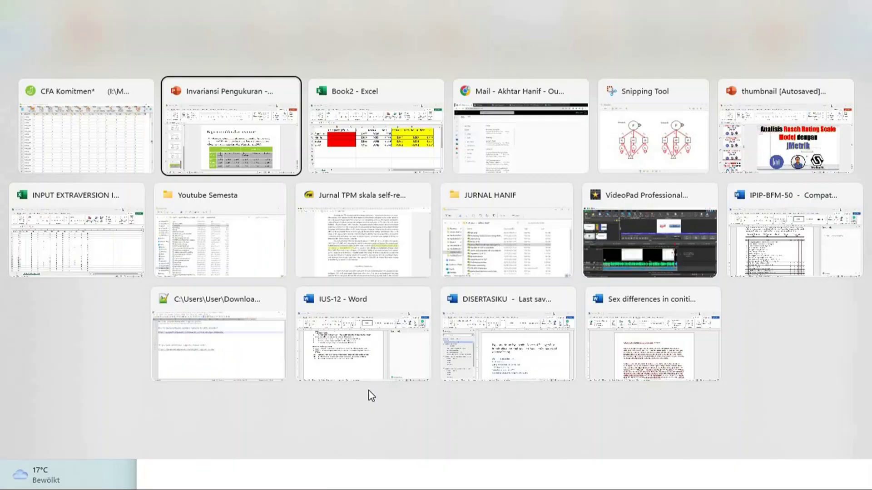
key(alt+Tab)
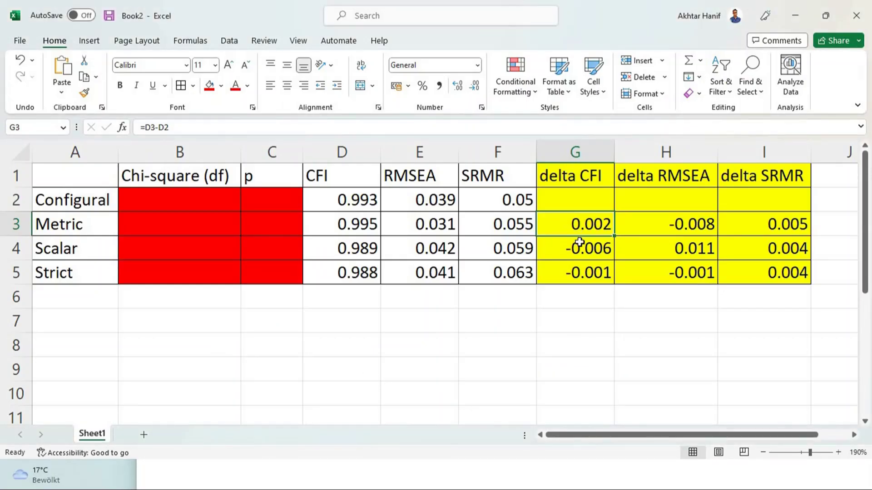
click(579, 247)
key(alt+Tab)
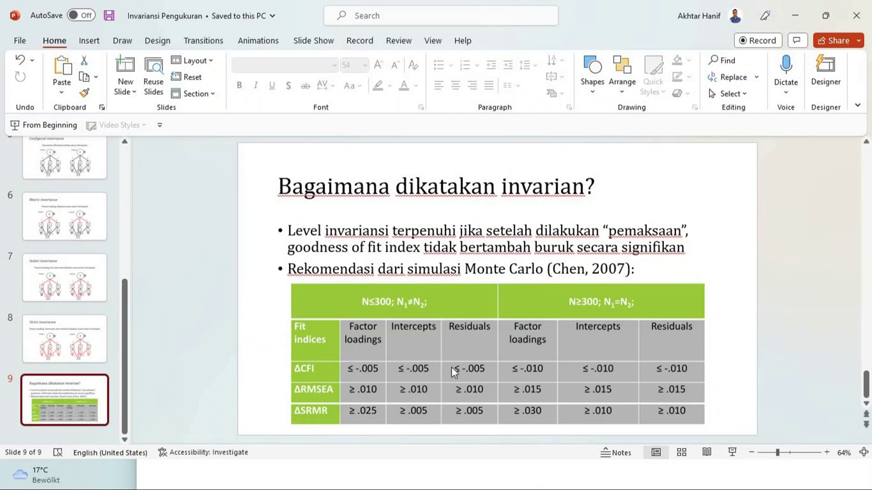
Step: Check the Metric and Scalar delta CFI cells in Excel, and return to the PowerPoint slide to examine the cutoffs for both sample-size conditions
key(alt+Tab)
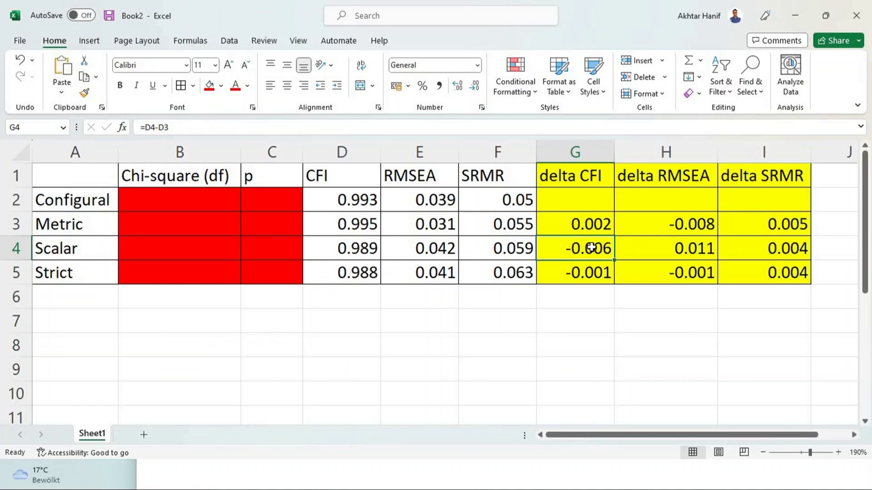
key(alt)
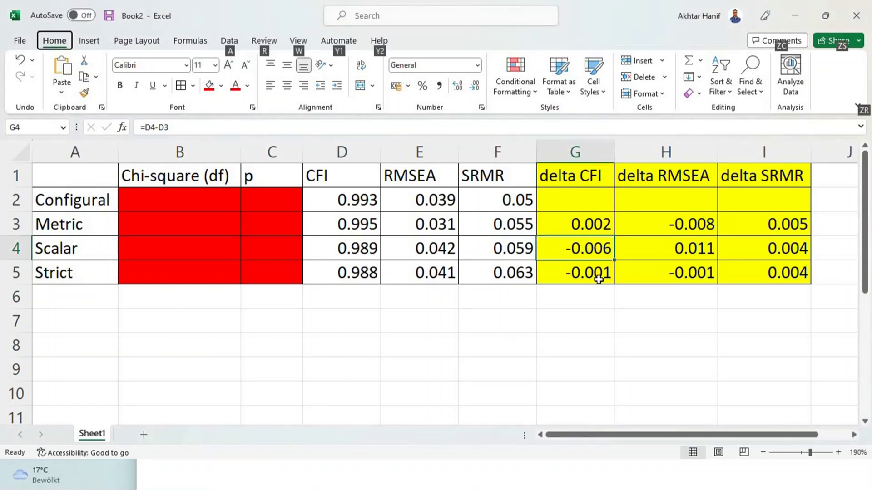
click(595, 224)
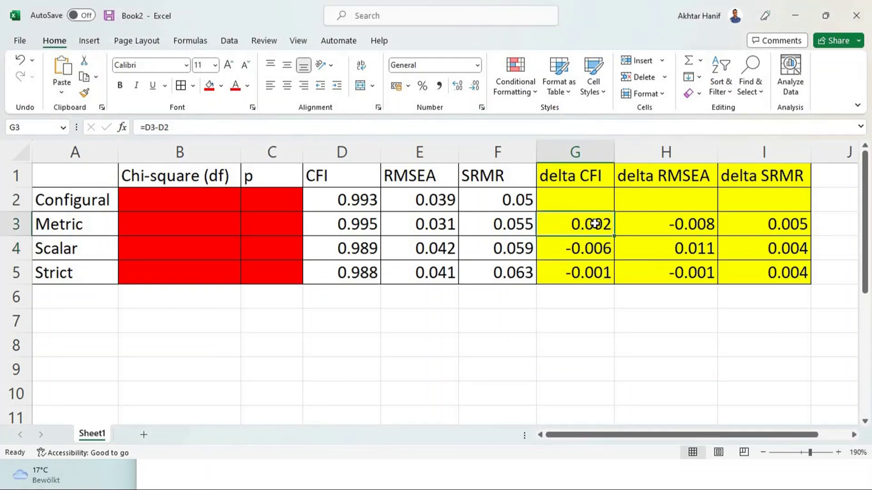
key(Down)
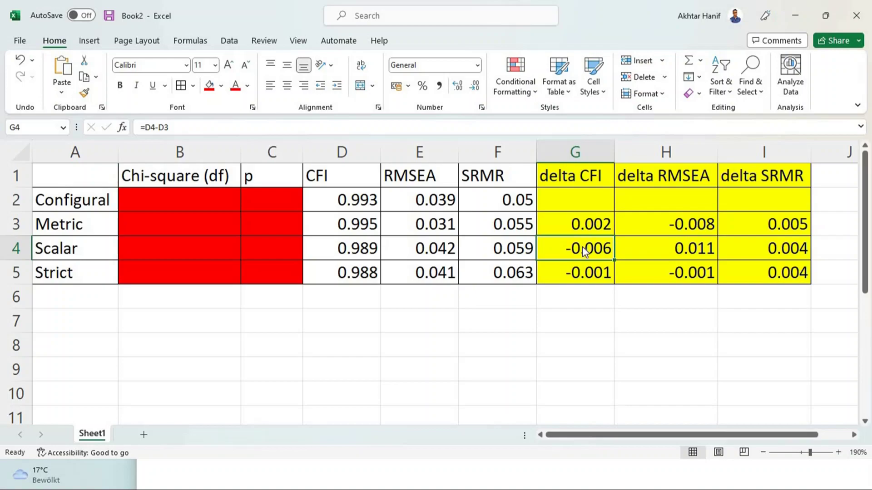
key(alt+Tab)
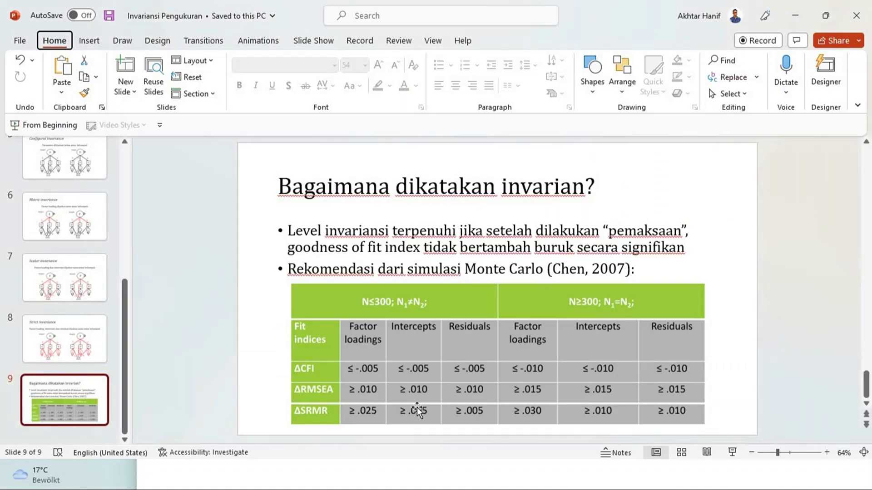
key(alt)
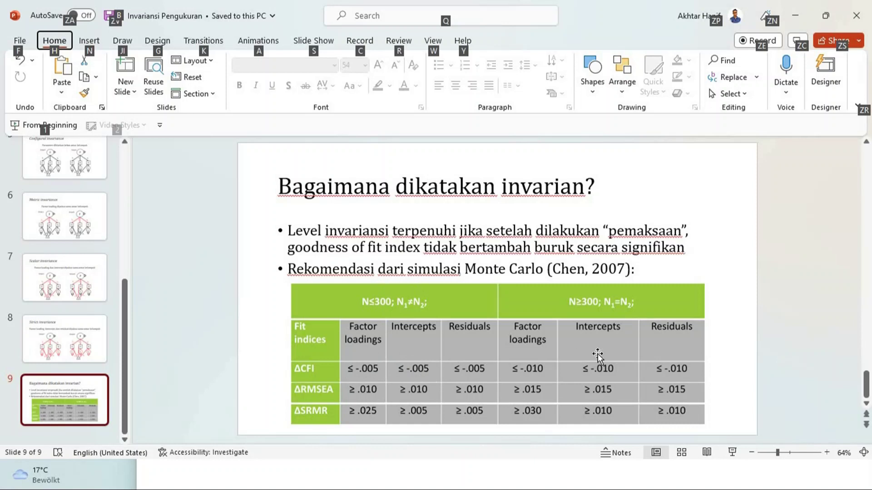
click(581, 365)
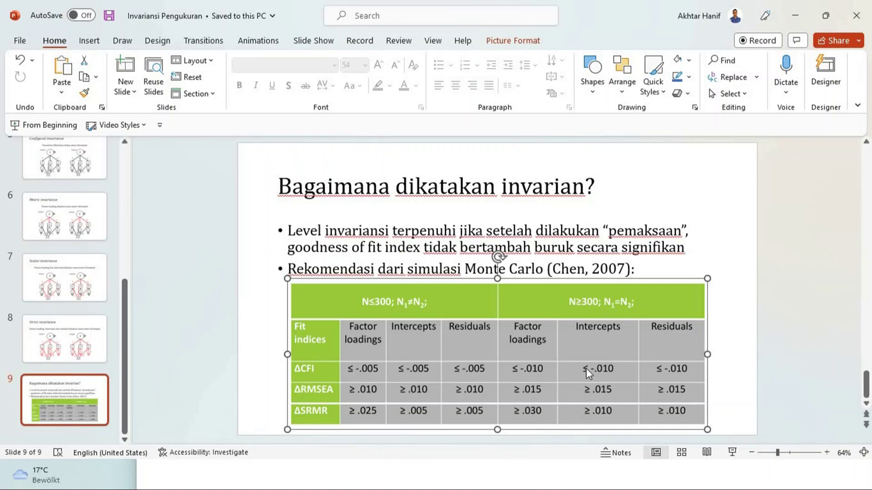
Step: Switch back to Excel and review the delta CFI cells of the Strict, Scalar and Metric rows
key(alt+Tab)
key(alt)
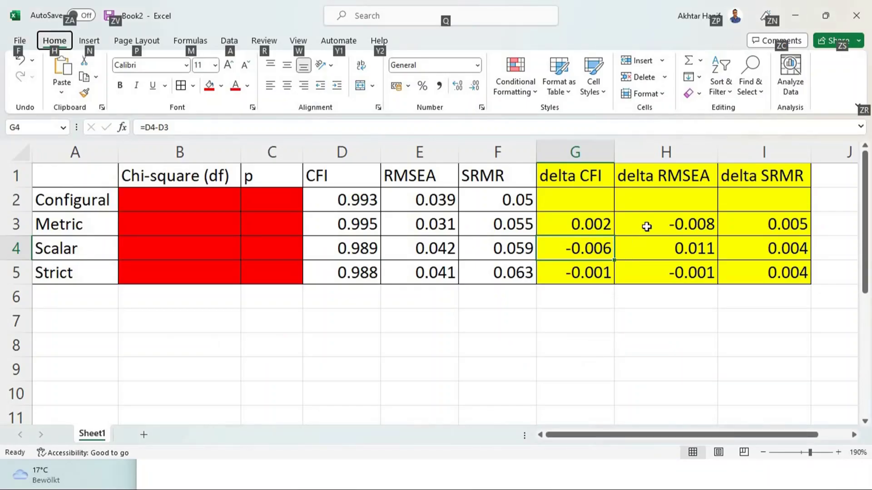
click(592, 273)
key(Up)
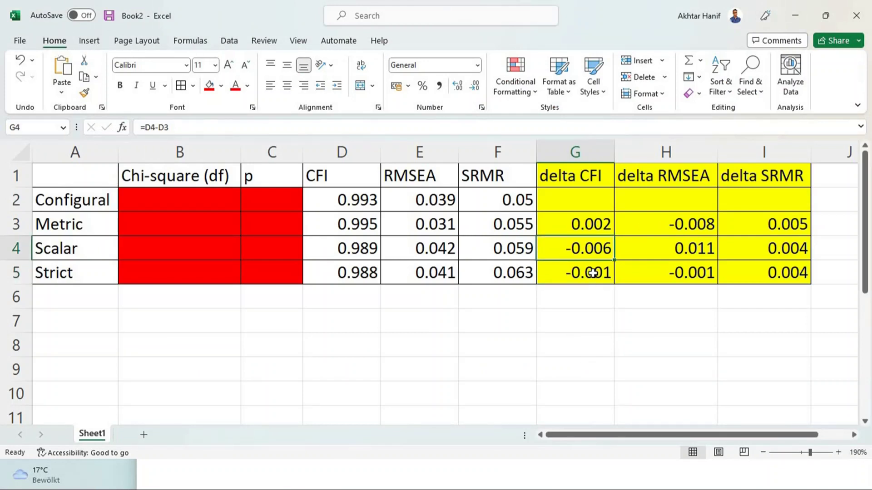
key(Up)
key(Down)
key(Up)
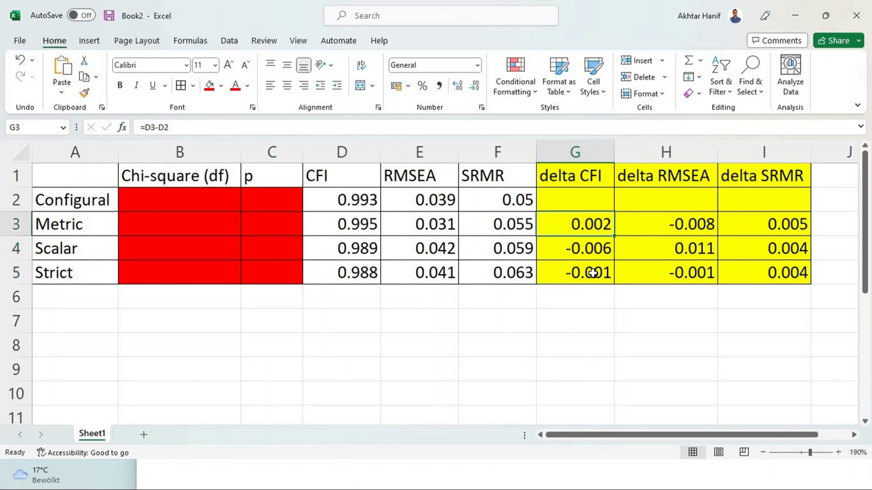
Step: Fill the entire Metric row (row 3) with the standard green color
click(21, 224)
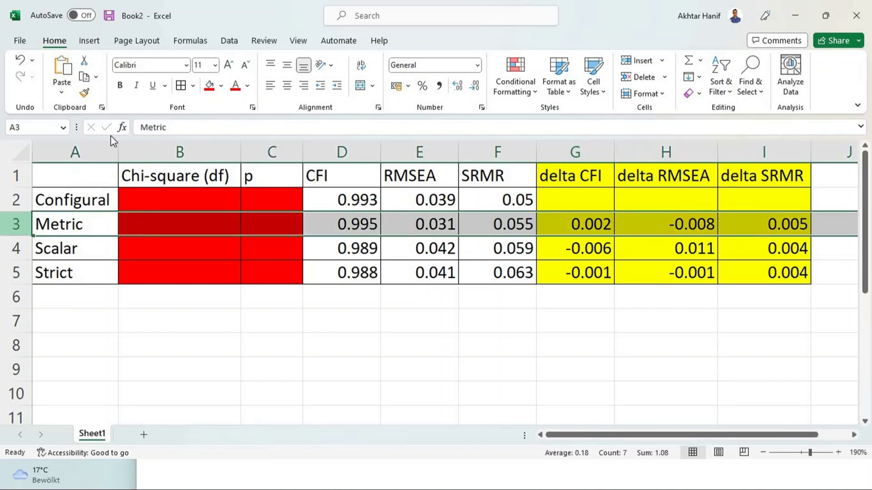
click(221, 86)
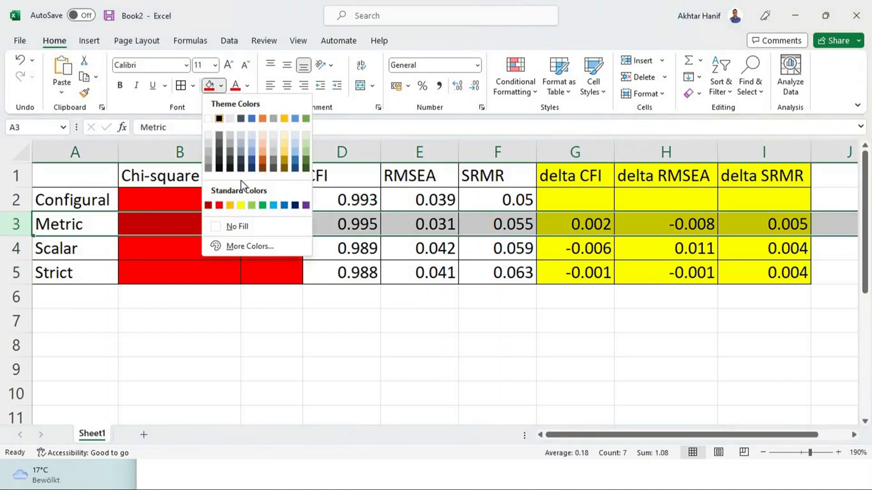
click(262, 205)
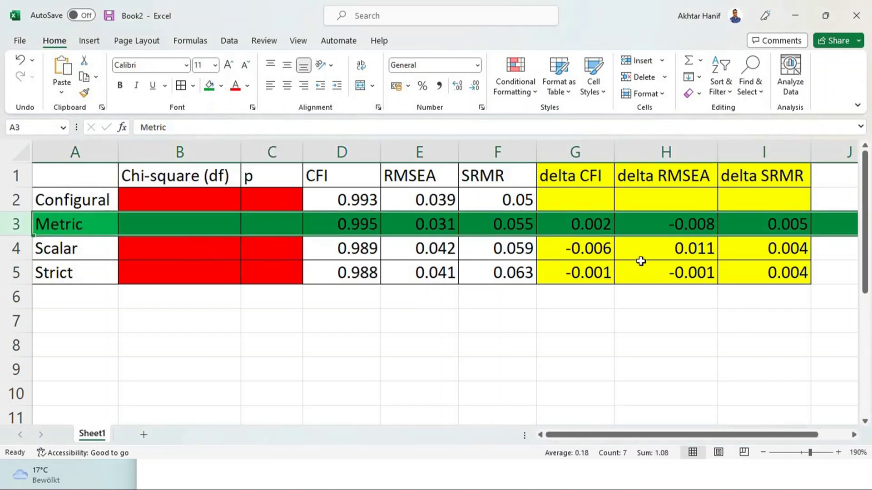
Step: Fill the Scalar delta CFI cell G4 with red and select the Scalar delta RMSEA cell H4
click(587, 248)
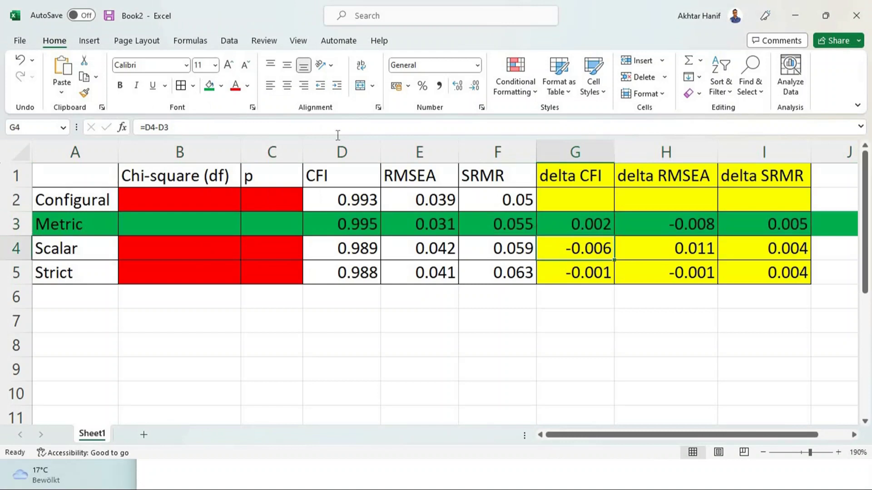
click(222, 87)
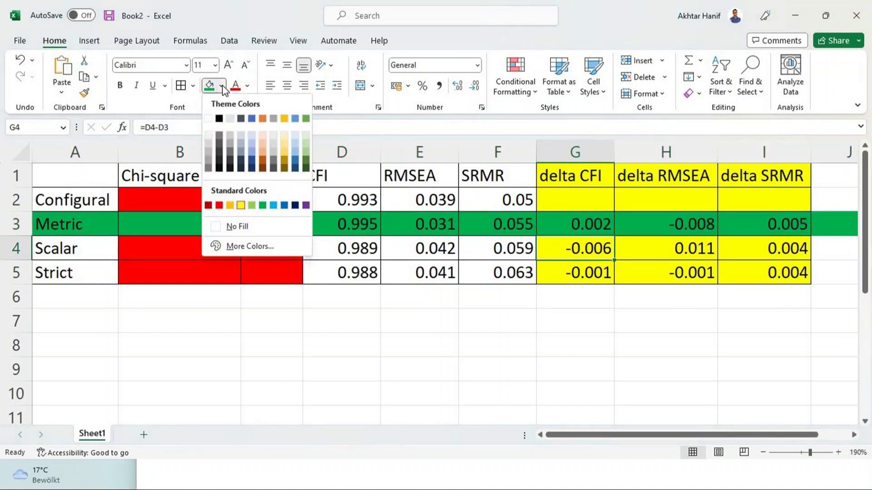
click(219, 207)
click(681, 248)
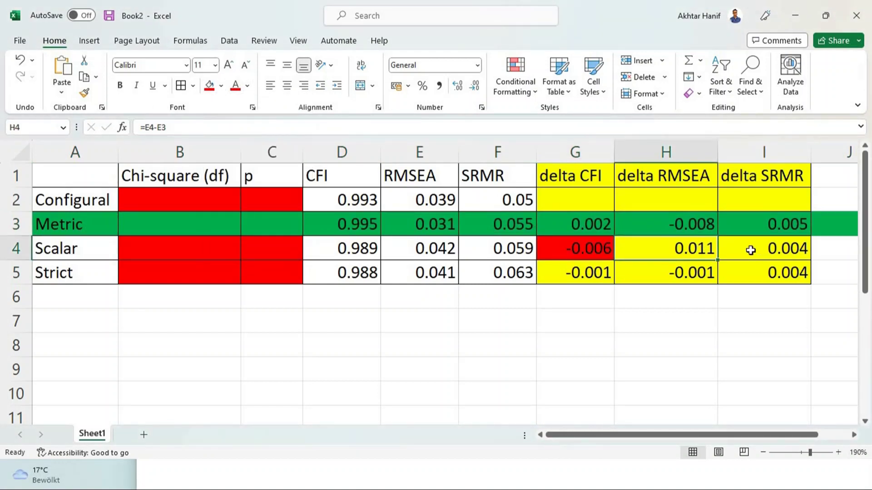
Step: Check the ΔRMSEA cutoff on the PowerPoint slide, and fill the Scalar delta RMSEA cell H4 in Excel with red
key(alt+Tab)
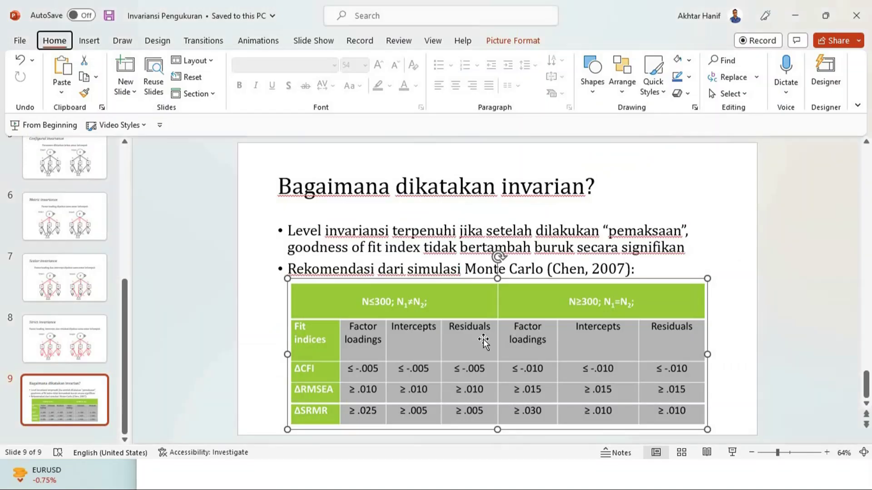
key(alt)
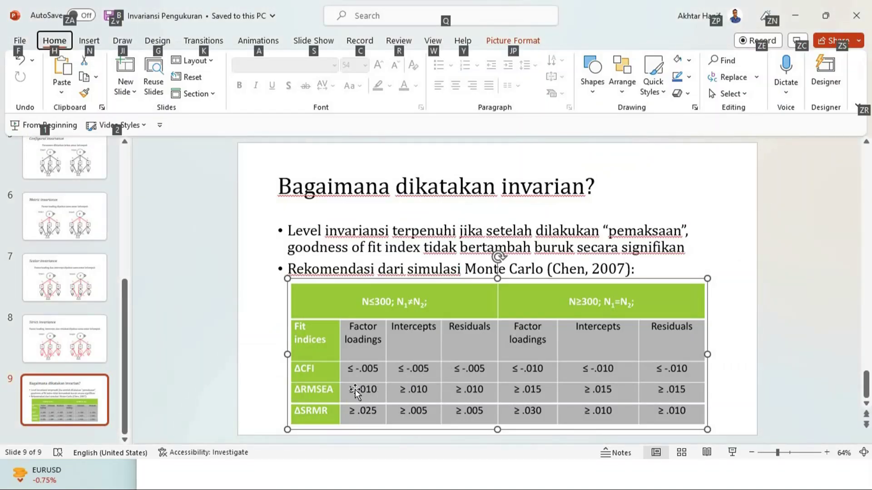
key(Escape)
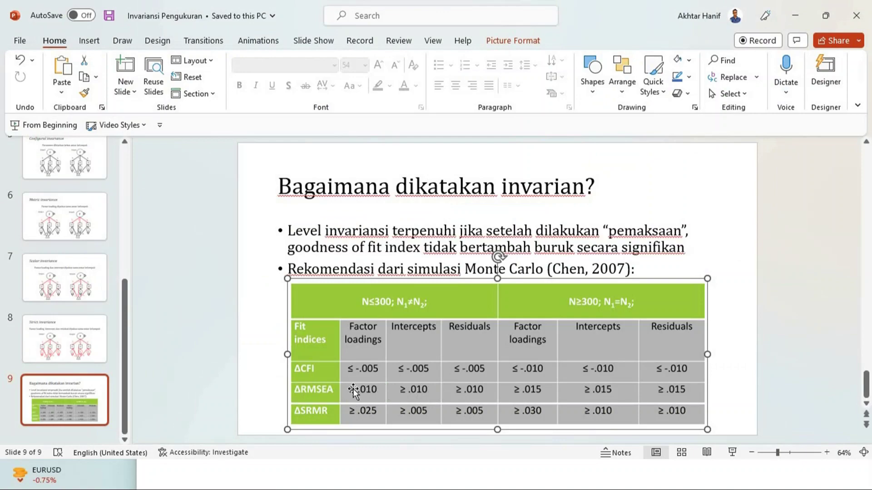
key(alt+Tab)
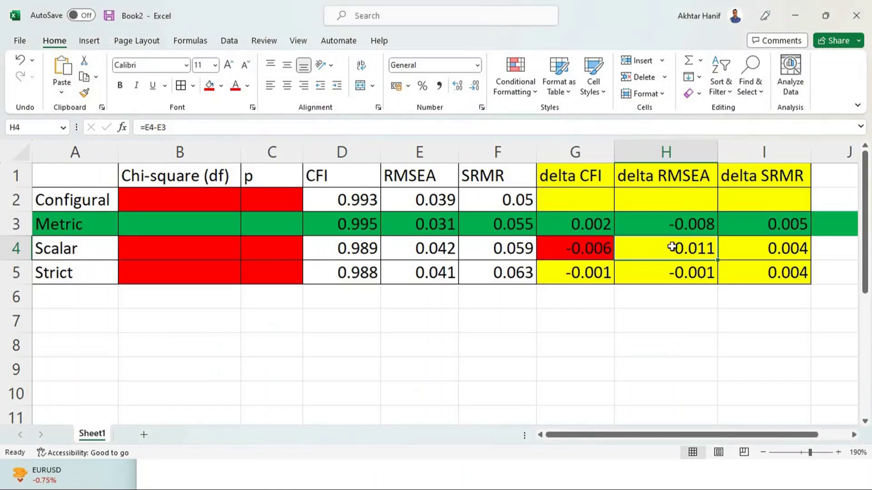
click(209, 85)
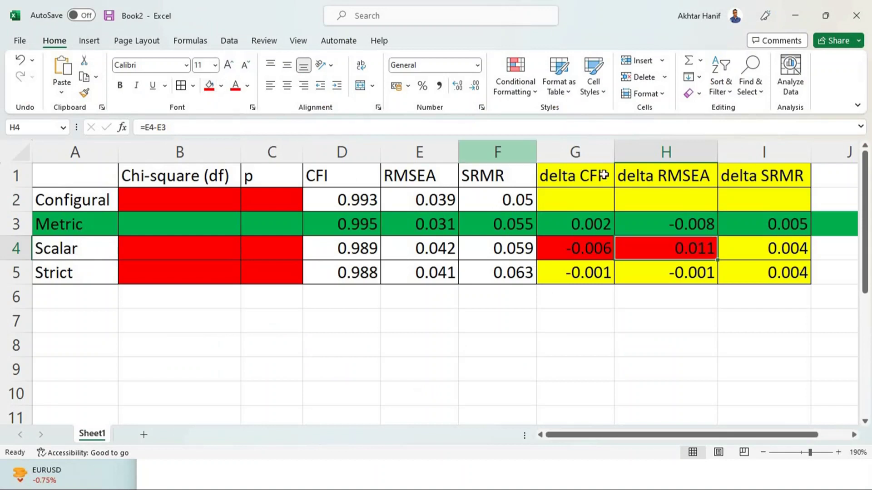
Step: Review the Scalar delta SRMR cell I4 and the Strict delta CFI cell G5, ending on I4
click(783, 248)
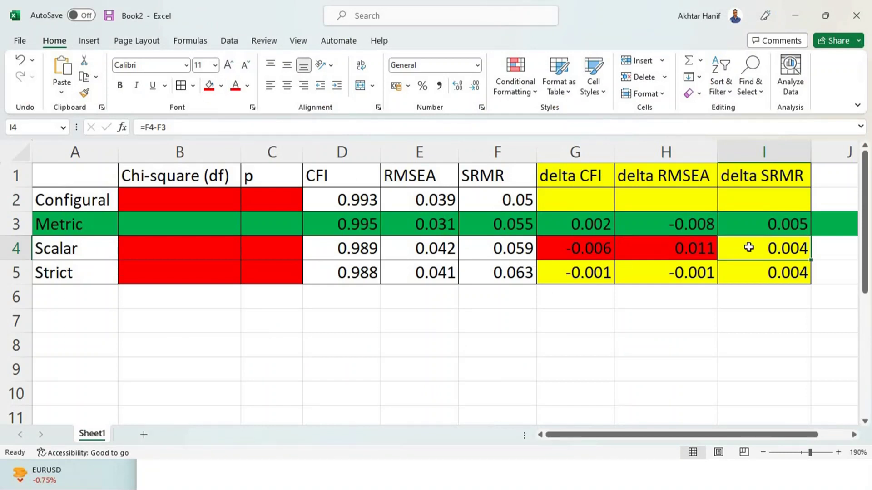
click(579, 271)
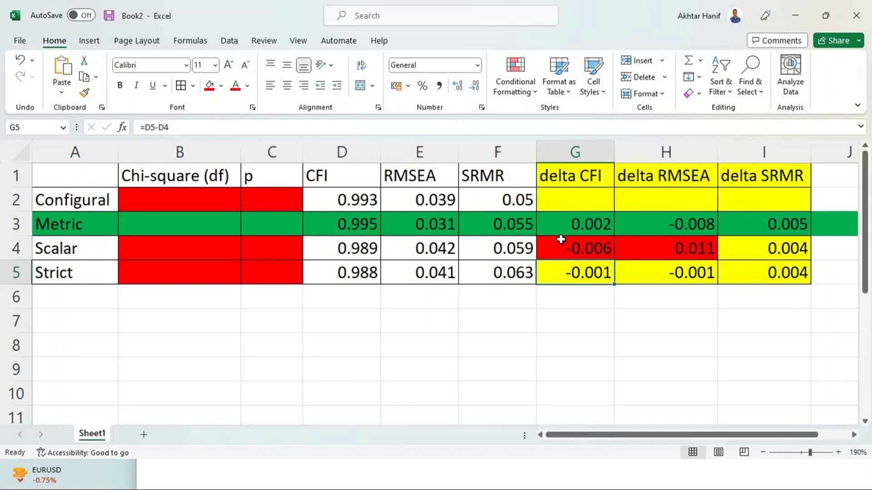
key(Up)
key(Right)
key(Right)
key(Right)
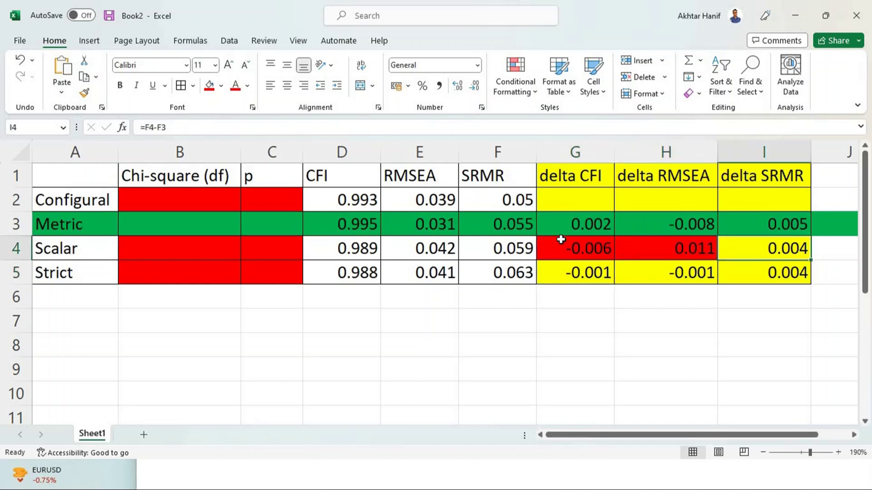
Step: Go through the Scalar row's cells from delta SRMR back to the chi-square column and forward to the deltas
key(Left)
key(Left)
key(Left)
key(Left)
key(Left)
key(Left)
key(Left)
key(Left)
key(Left)
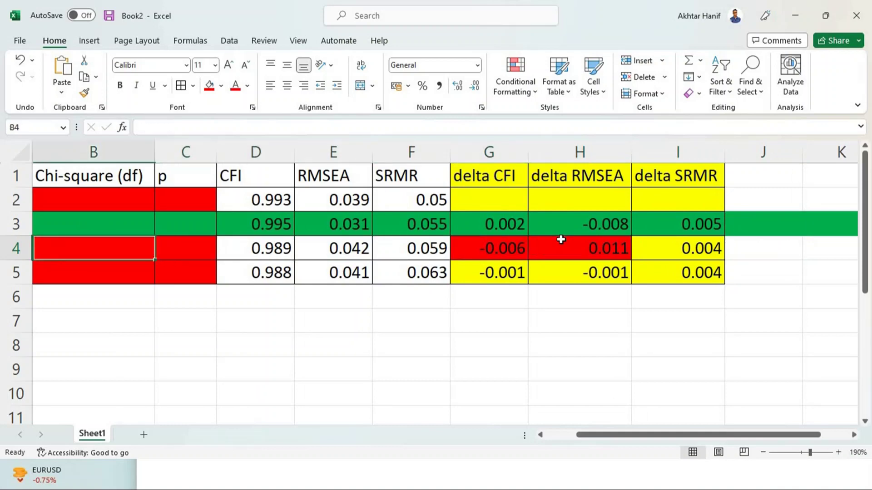
key(Right)
key(Right)
key(Right)
key(Right)
key(Right)
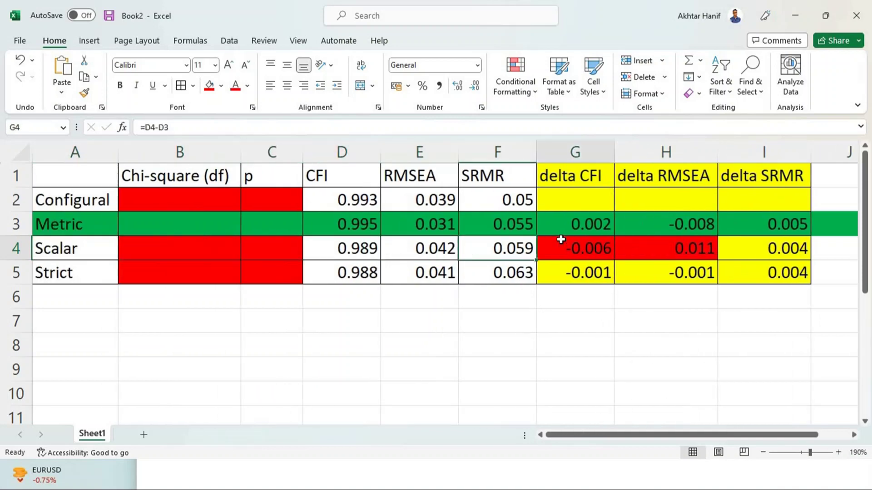
key(Home)
Step: Switch between the PowerPoint slide and Excel to compare the Scalar delta CFI with the N≥300 intercepts cutoff
key(alt+Tab)
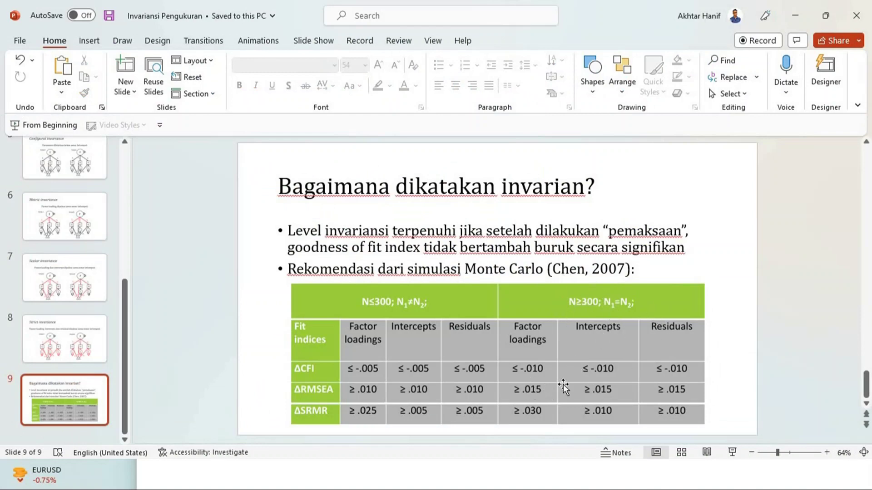
key(alt+Tab)
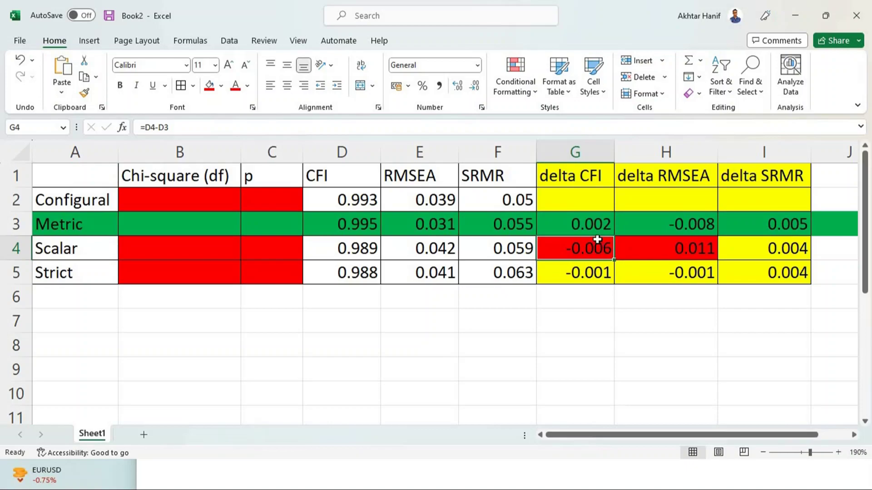
key(alt+Tab)
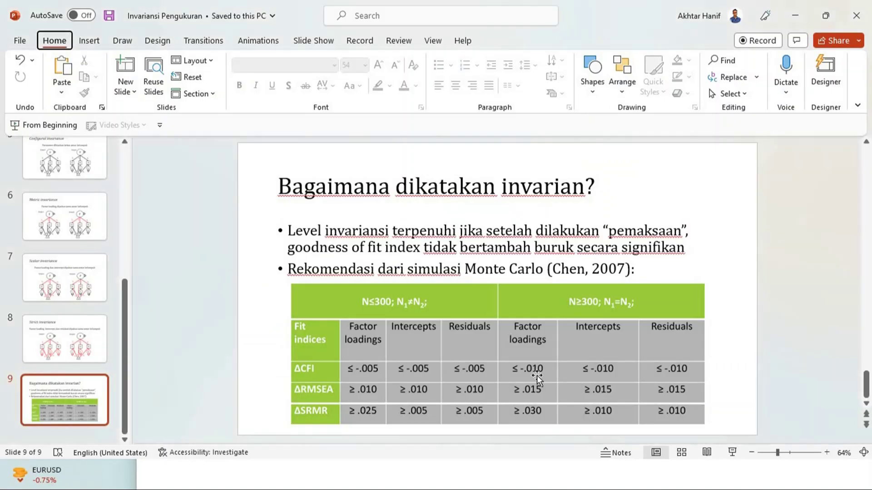
click(598, 370)
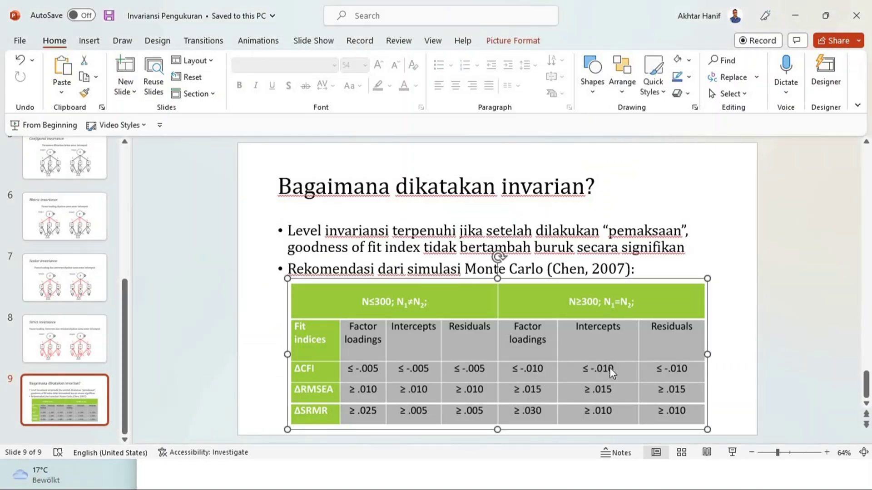
Step: Select the Scalar delta RMSEA cell H4 in Excel, and compare it with the N≥300 intercepts cutoff on the PowerPoint slide
key(alt+Tab)
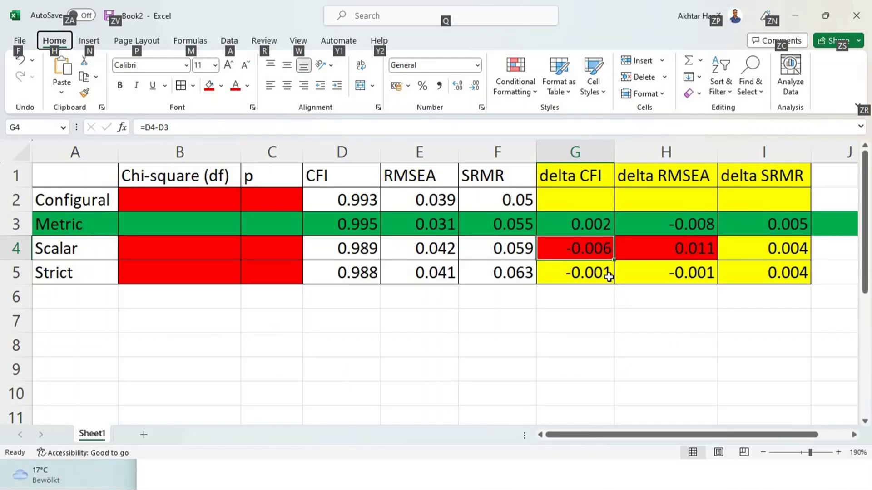
click(676, 249)
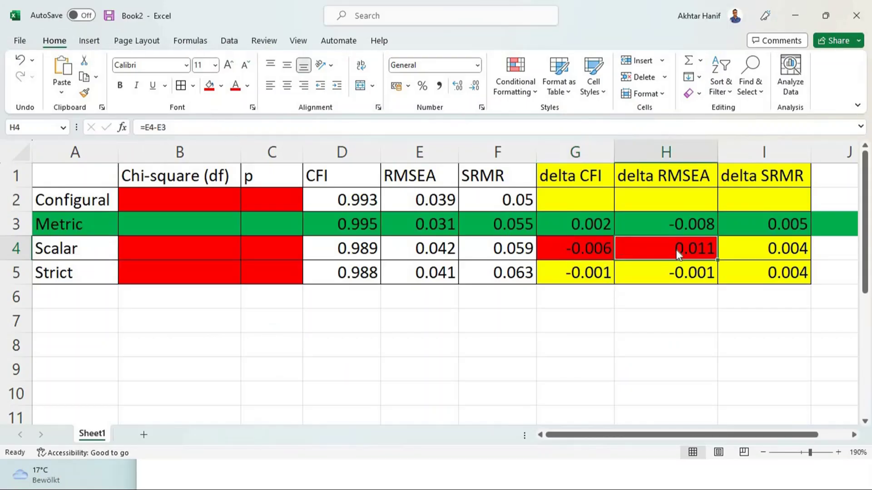
key(alt+Tab)
key(alt)
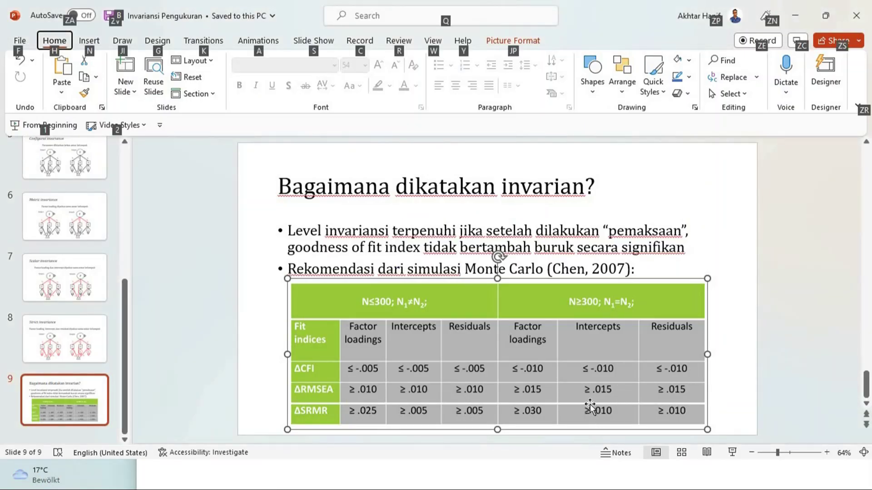
key(Escape)
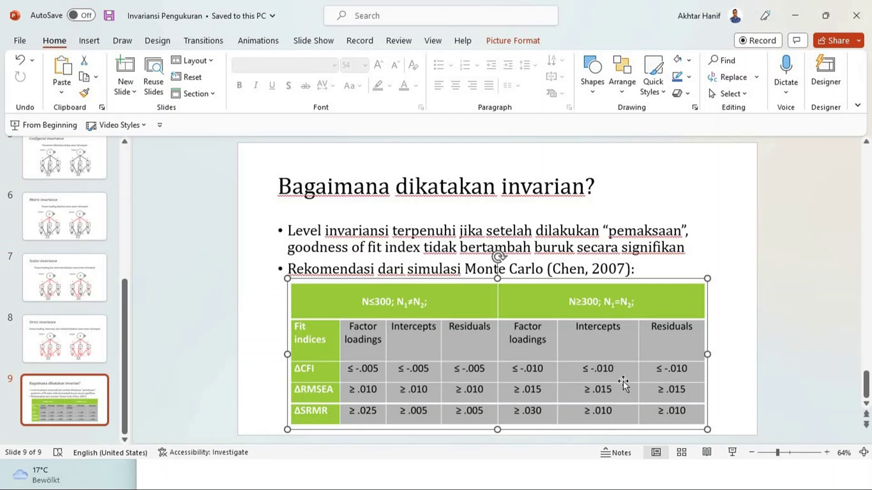
Step: Switch back to Excel and select the Metric row's label cell A3
key(alt+Tab)
scroll(736, 252, right, 2)
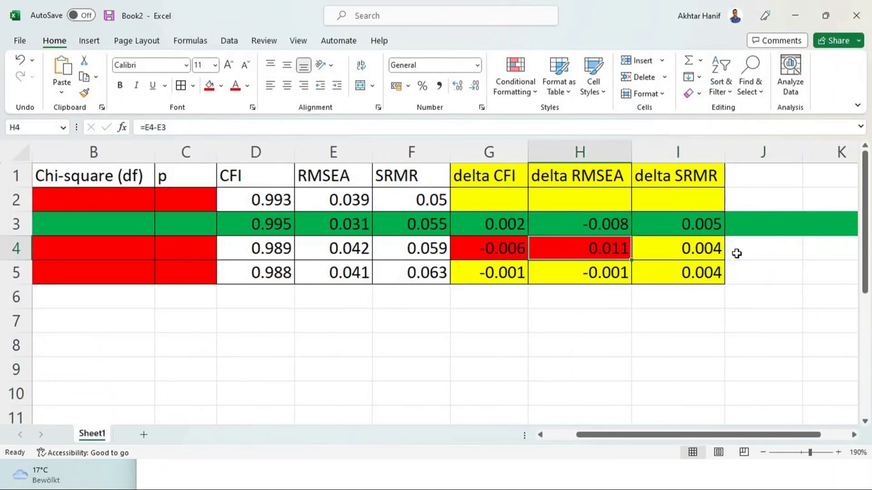
key(Home)
key(Up)
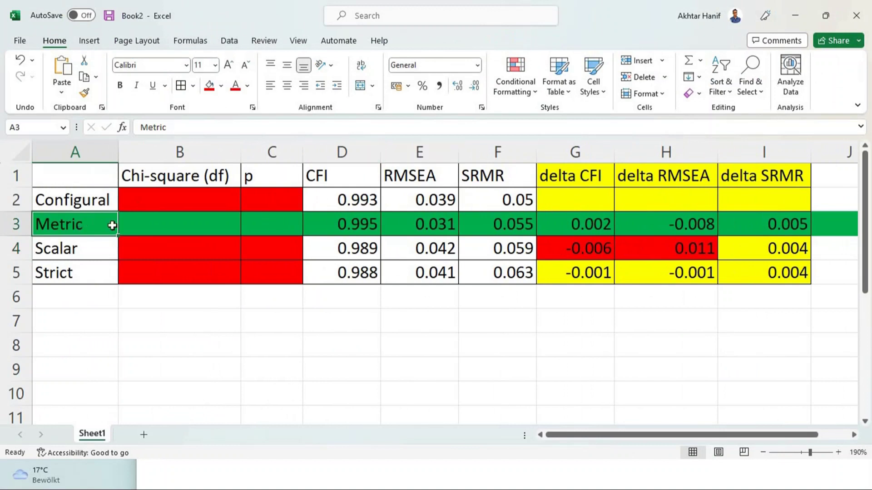
shift+click(197, 228)
key(shift+Left)
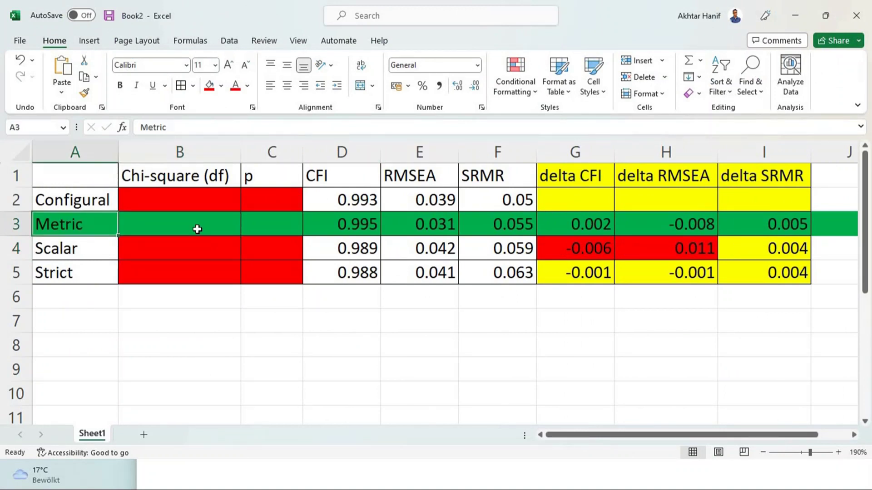